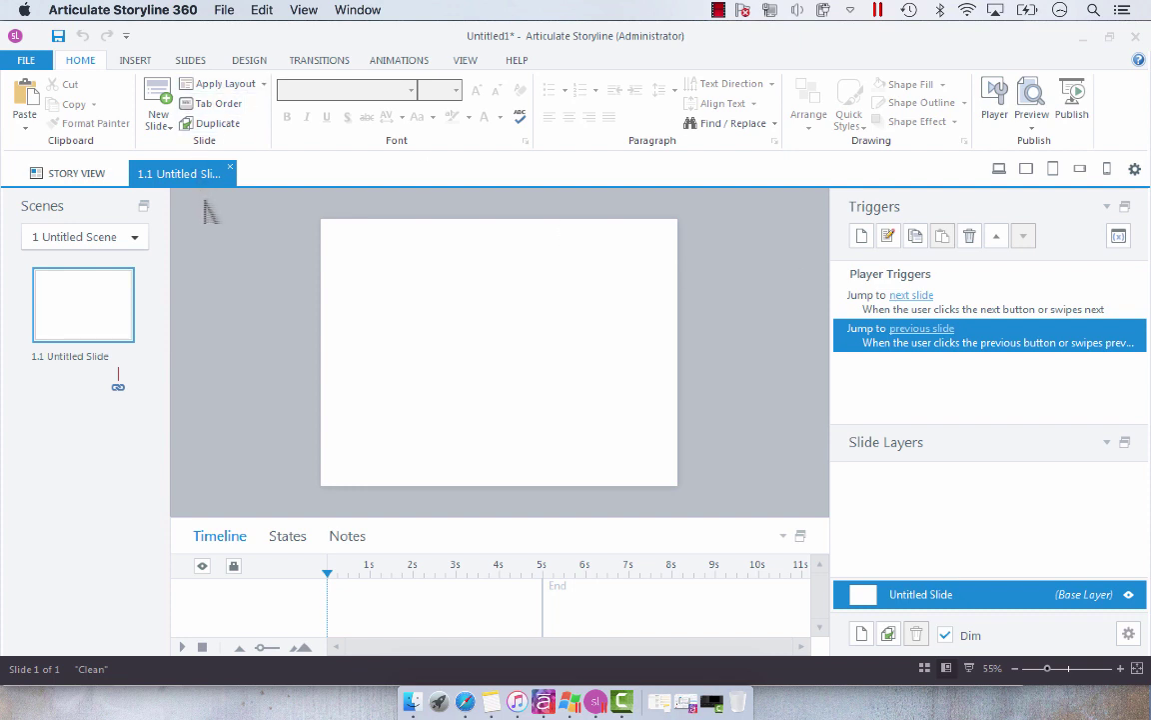
- Draw a blue oval, Oval 1, from the Basic Shapes gallery near the slide's upper left
click(135, 61)
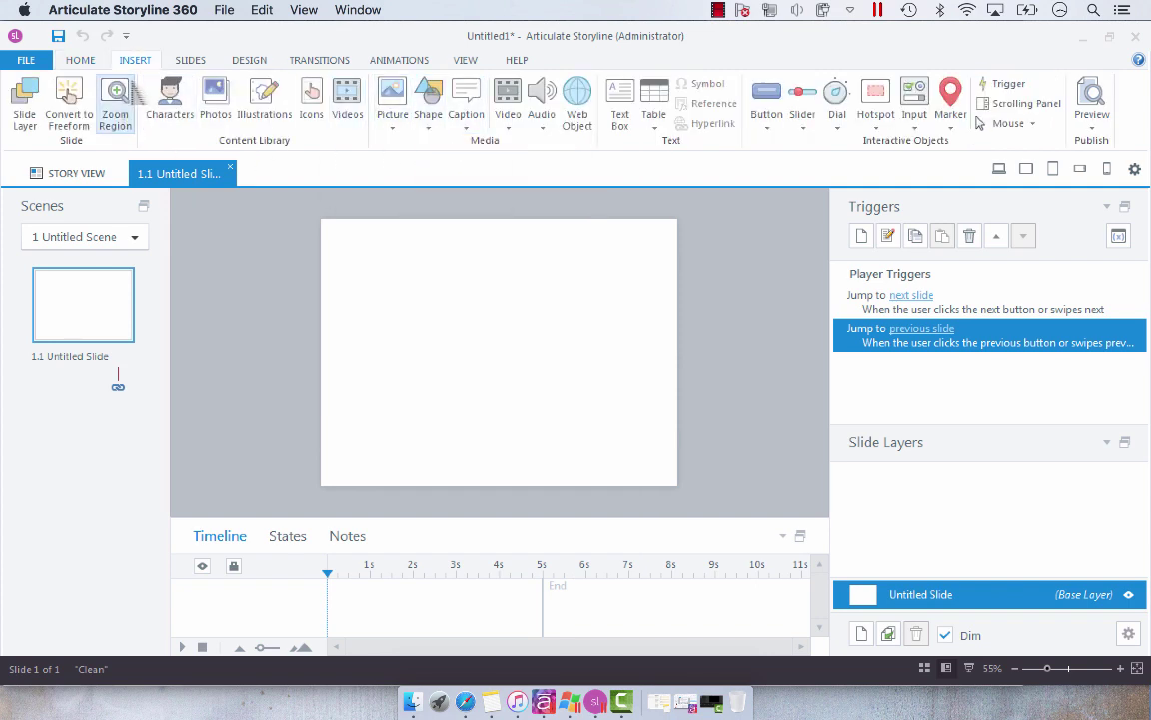
click(428, 118)
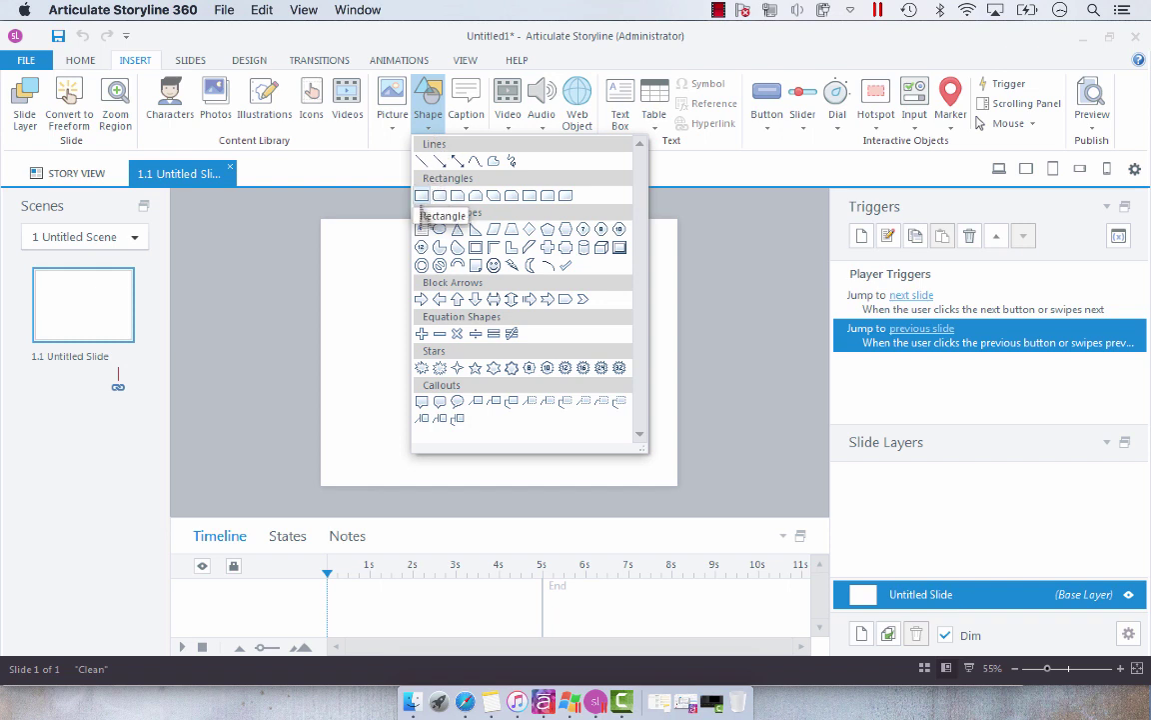
click(421, 196)
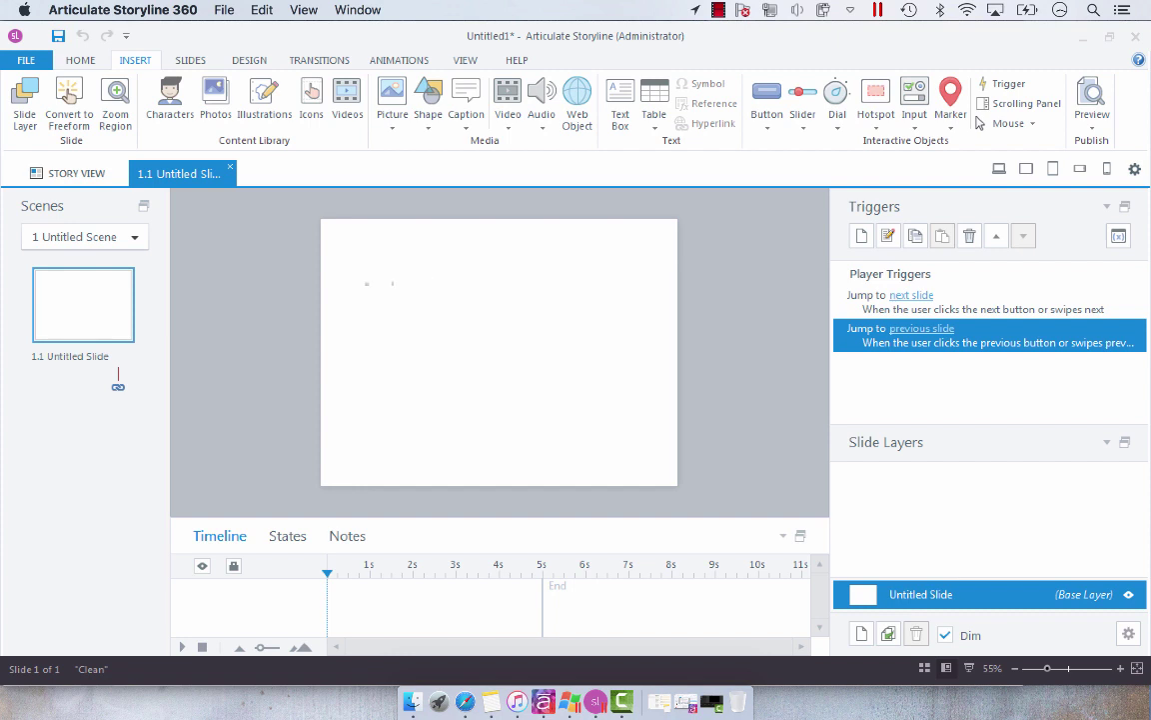
click(428, 108)
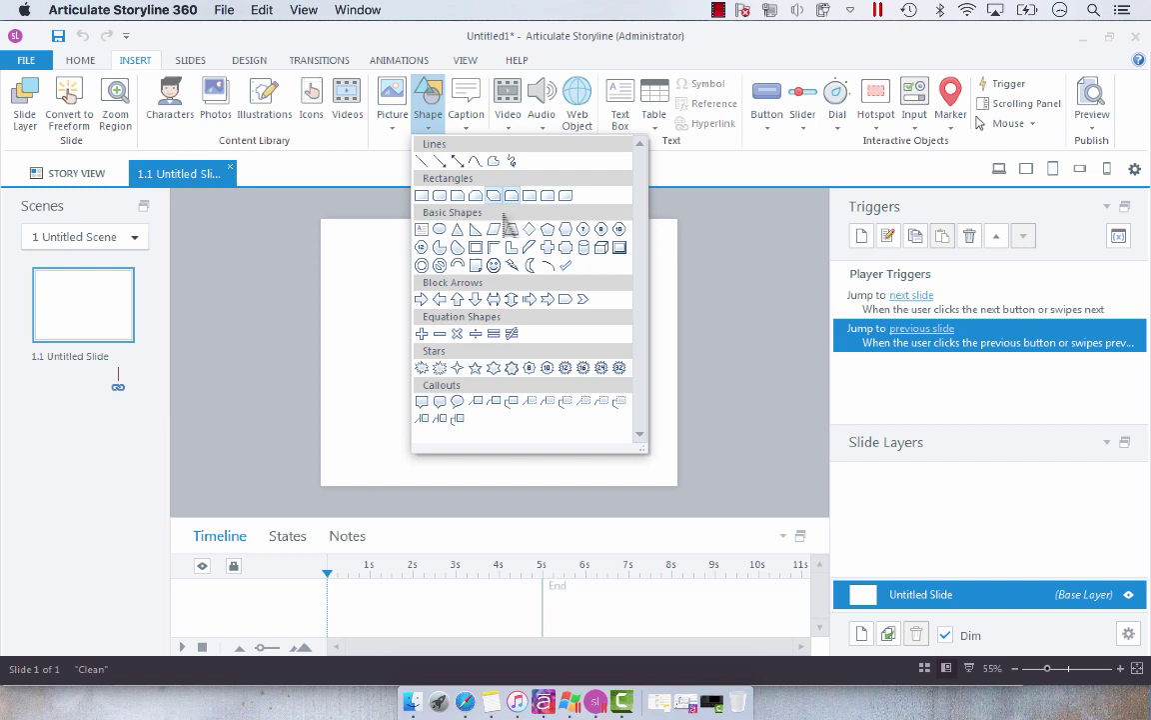
click(439, 229)
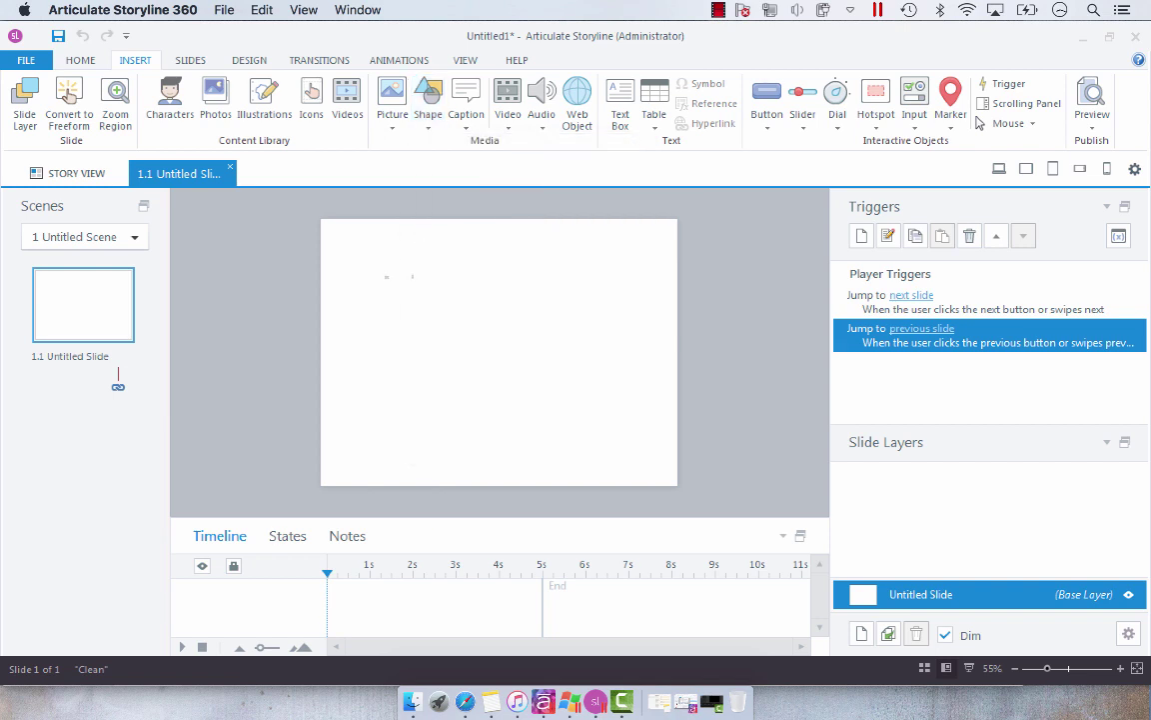
mouse_move(399, 262)
mouse_down()
mouse_move(403, 296)
mouse_move(501, 317)
mouse_up()
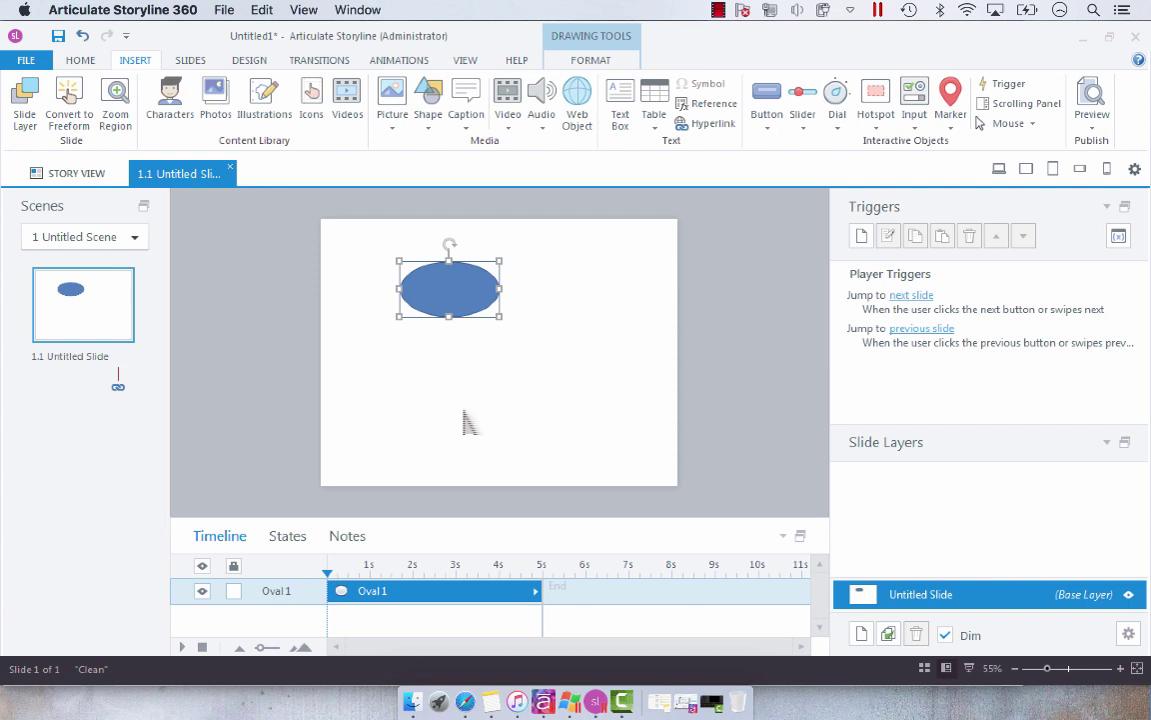
click(488, 367)
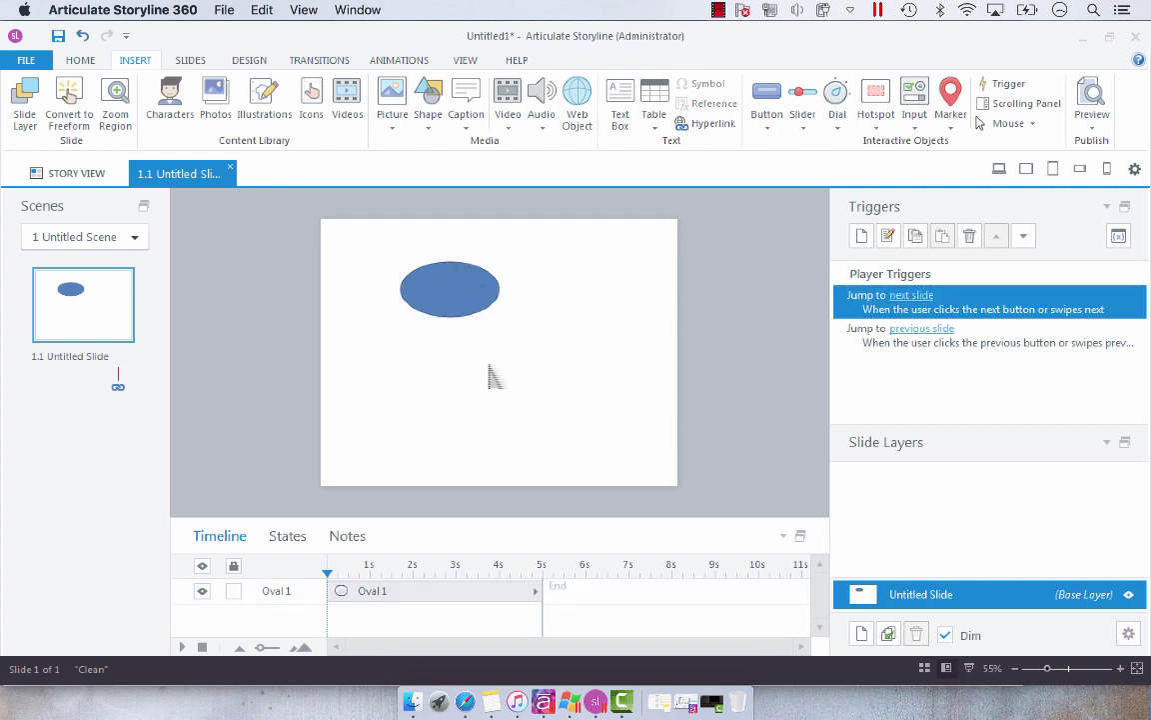
click(447, 270)
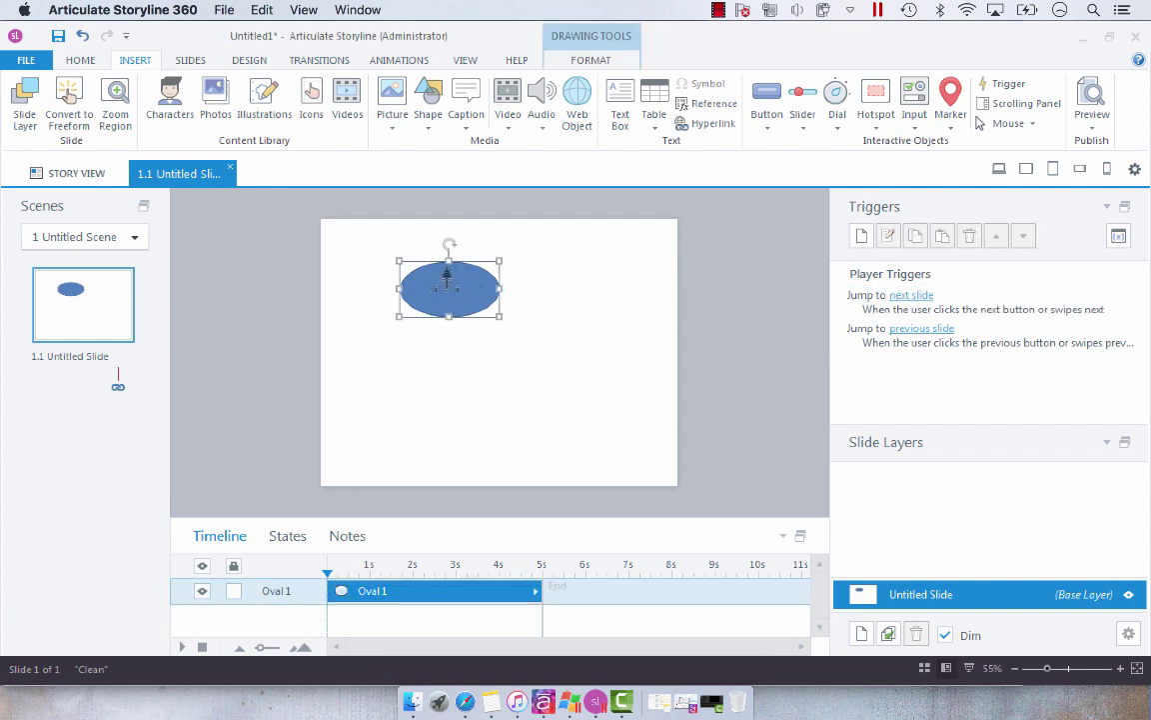
click(540, 309)
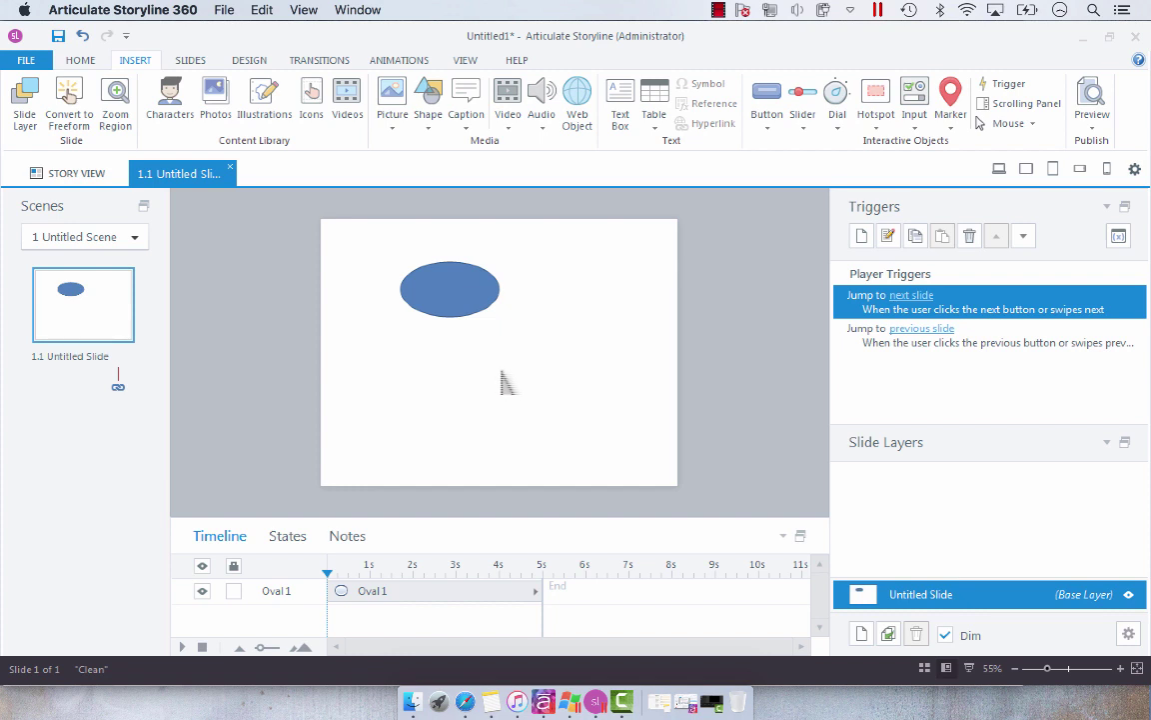
drag(498, 365, 535, 418)
- Insert a second oval, move it toward the centre, and enlarge it into a near-circle
click(428, 108)
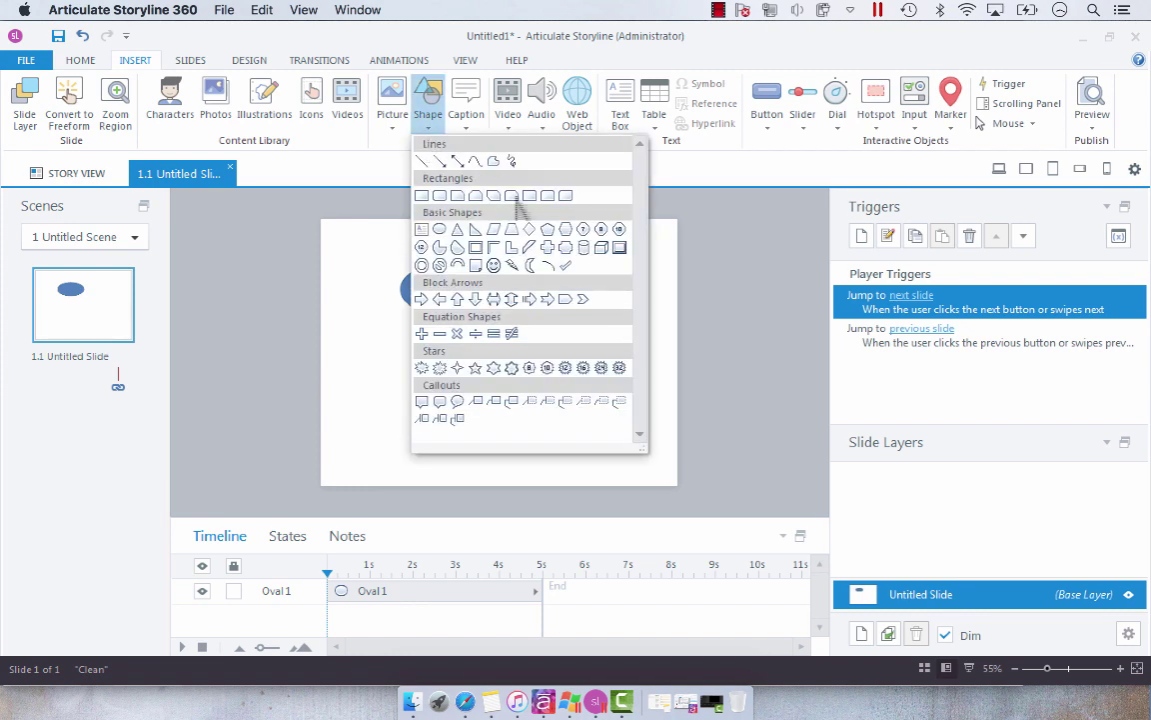
click(440, 228)
click(476, 371)
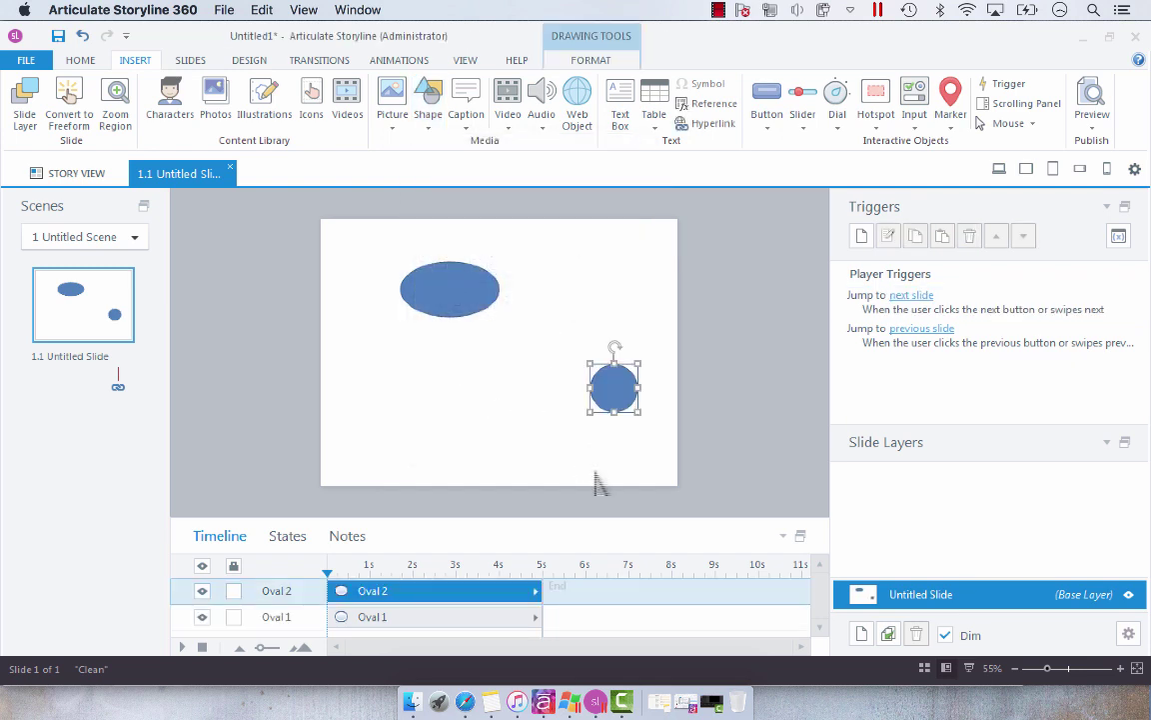
drag(612, 386, 507, 371)
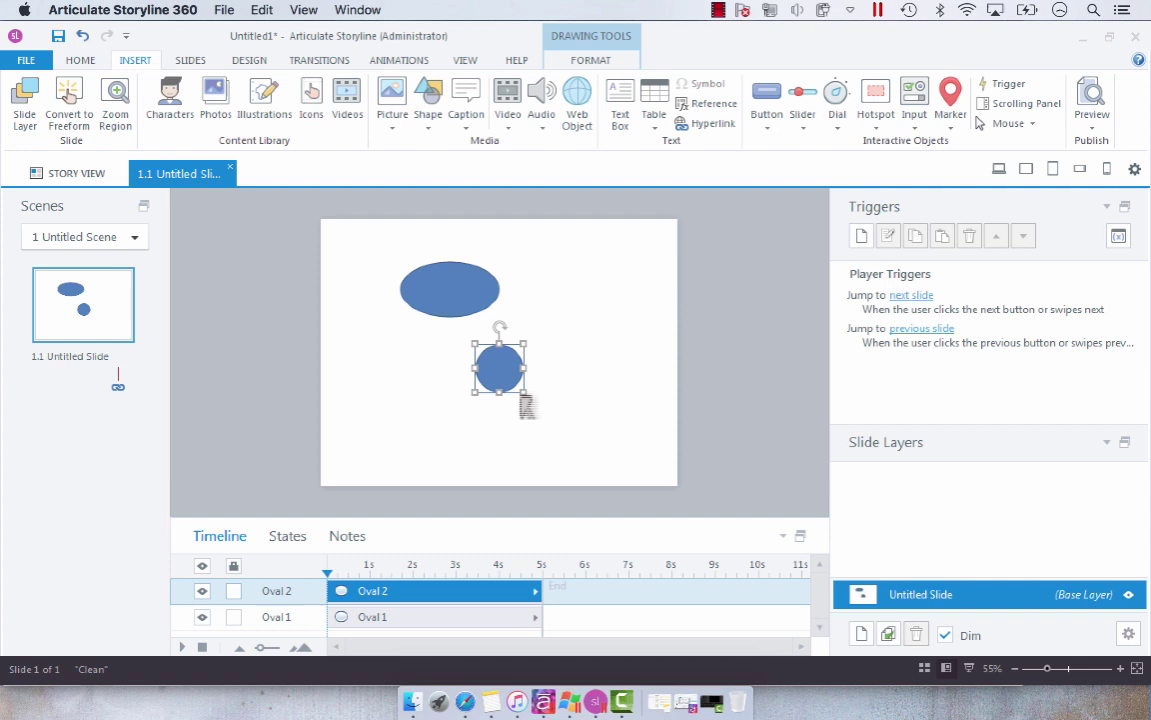
drag(525, 402, 596, 464)
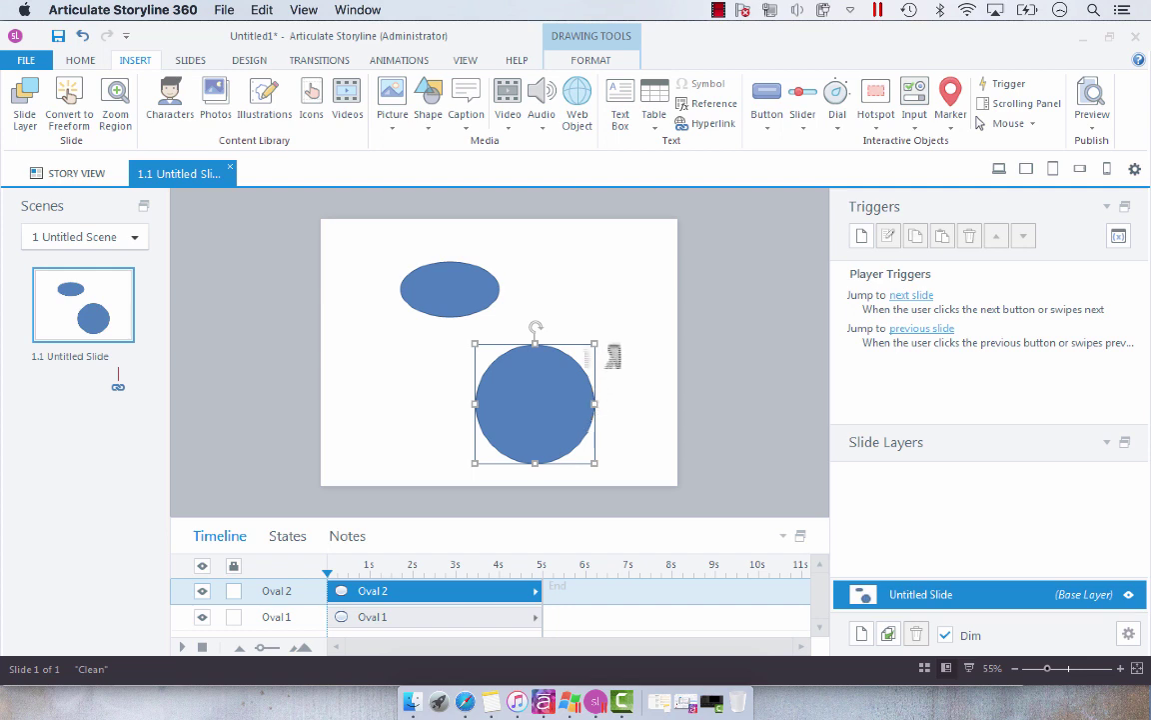
click(562, 418)
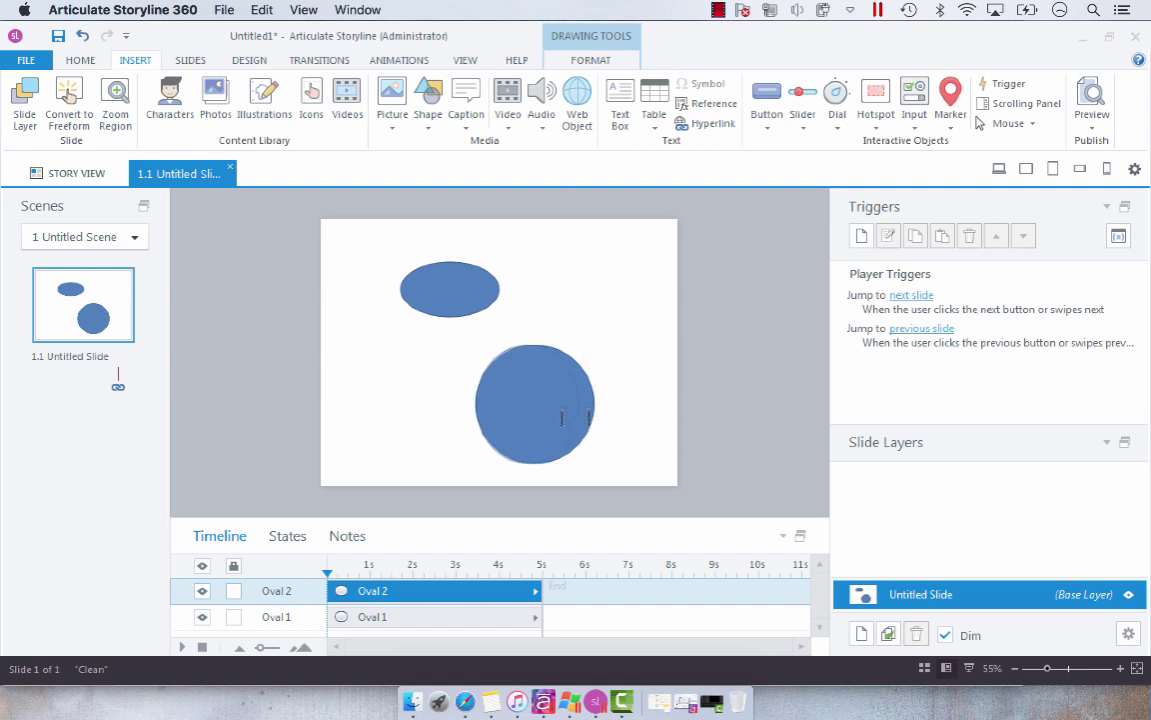
drag(589, 416, 583, 414)
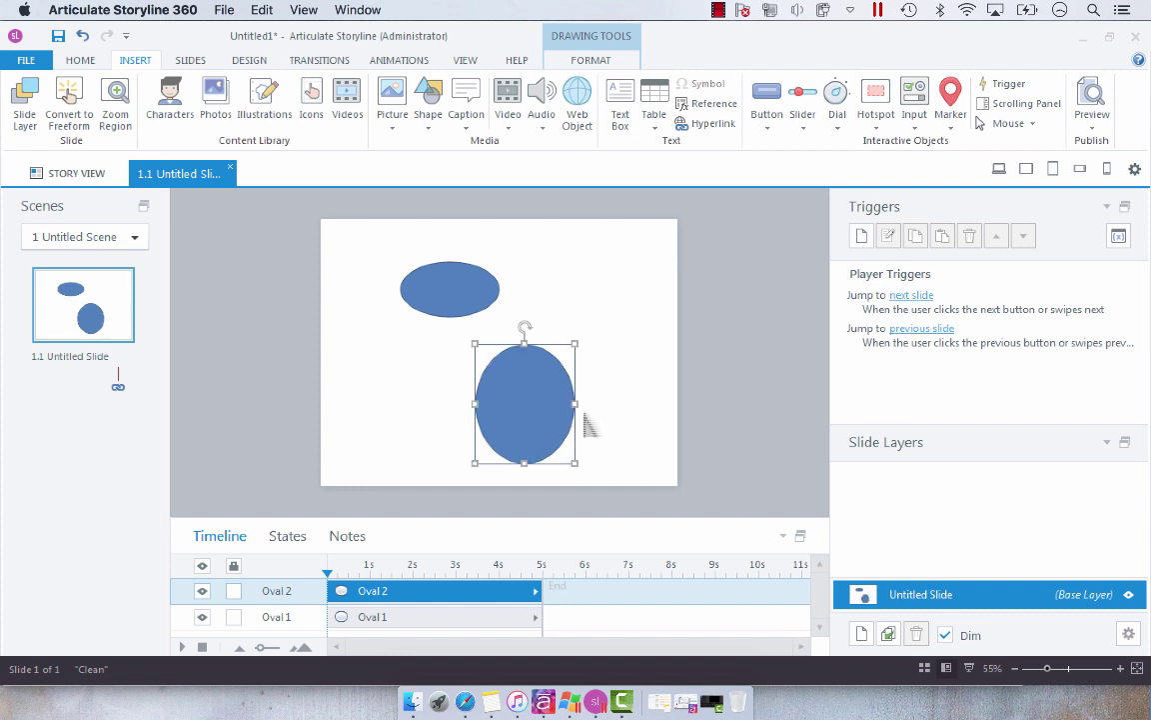
drag(570, 418, 596, 420)
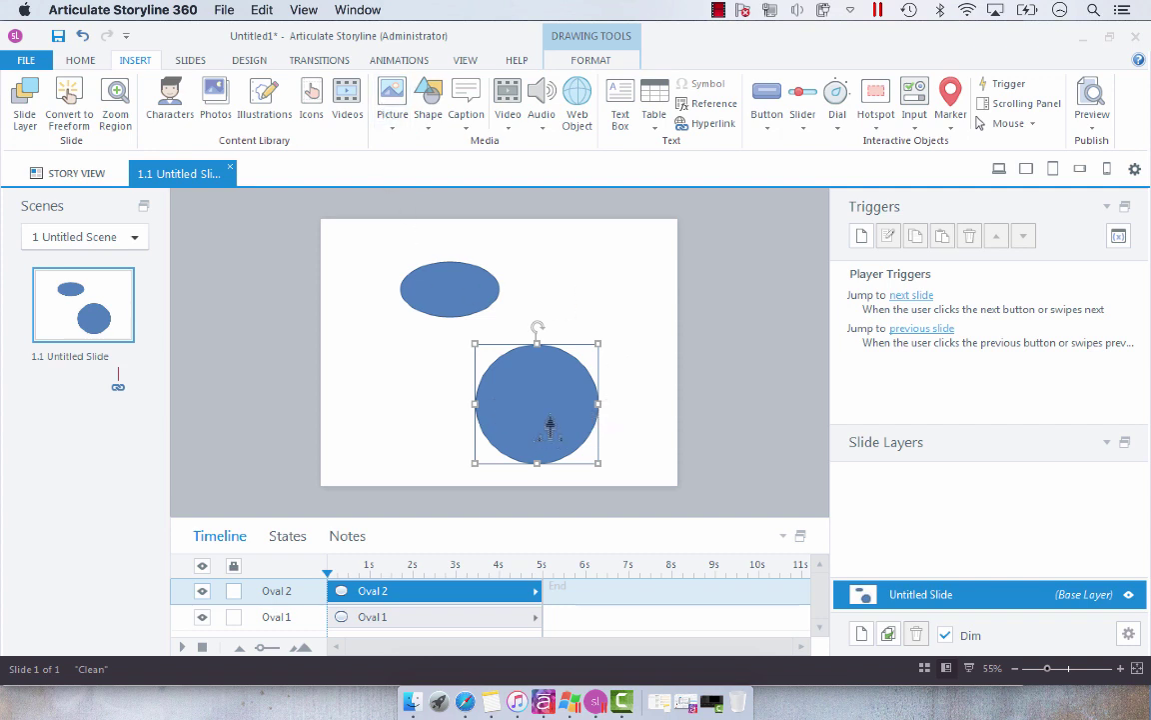
- Delete both ovals and draw a blue rectangle across the upper middle of the slide
shift+click(441, 286)
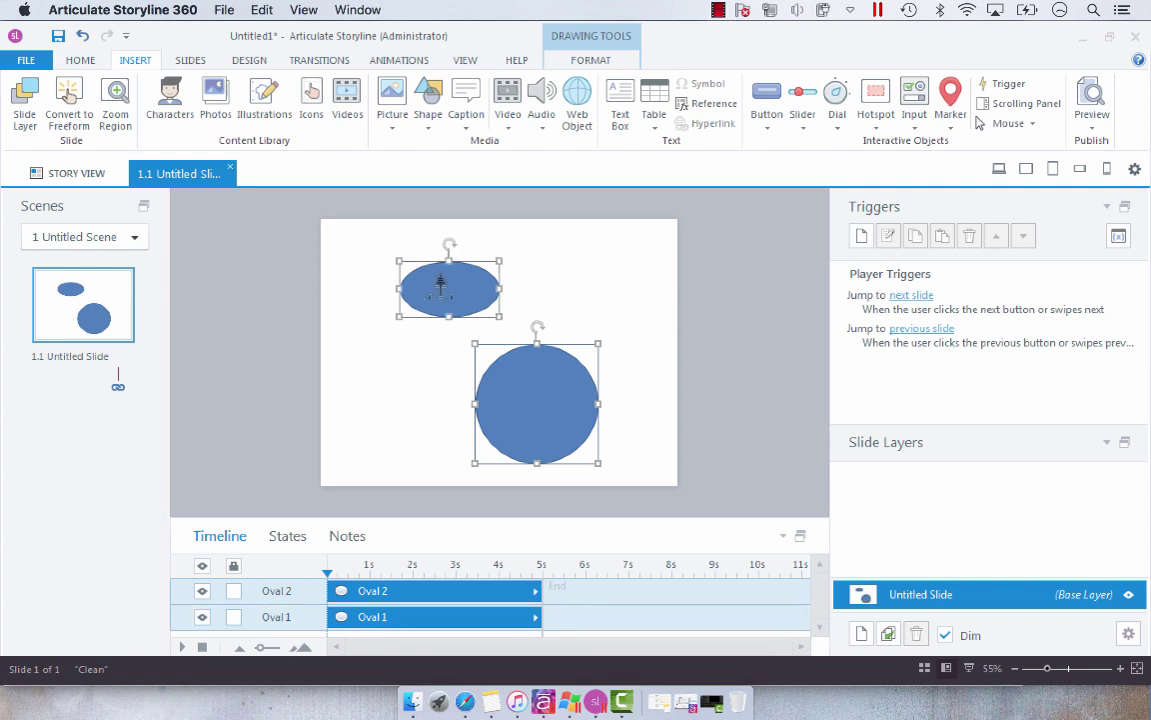
key(Delete)
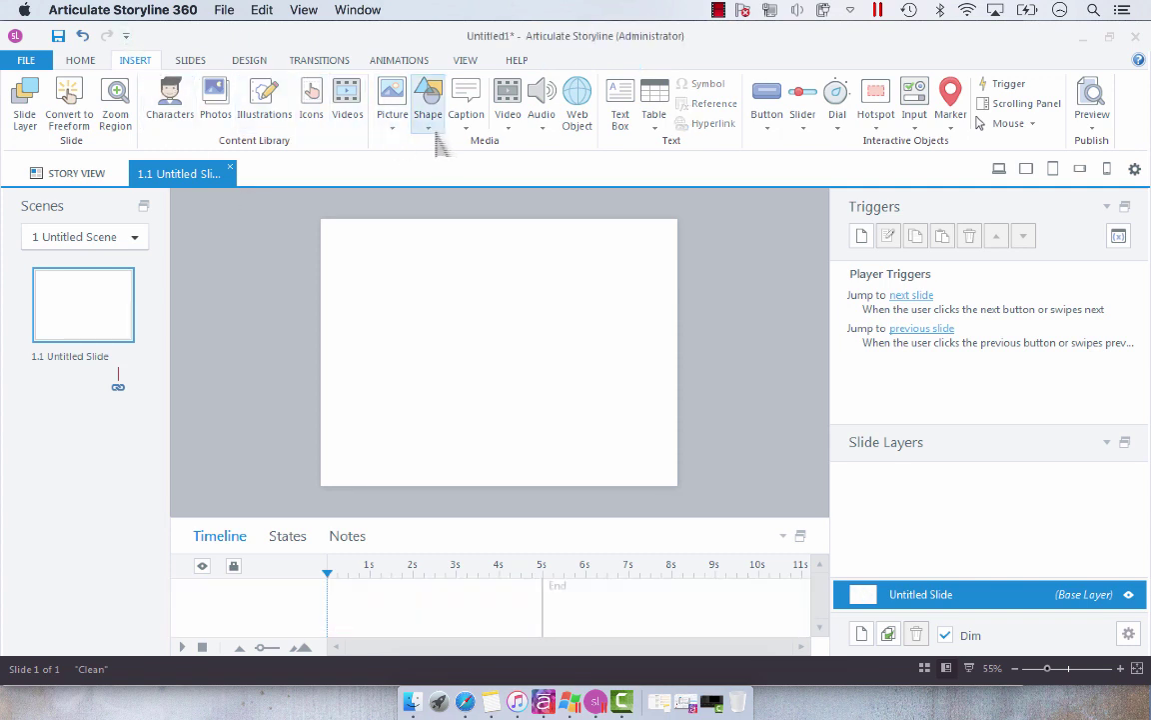
click(431, 128)
click(418, 202)
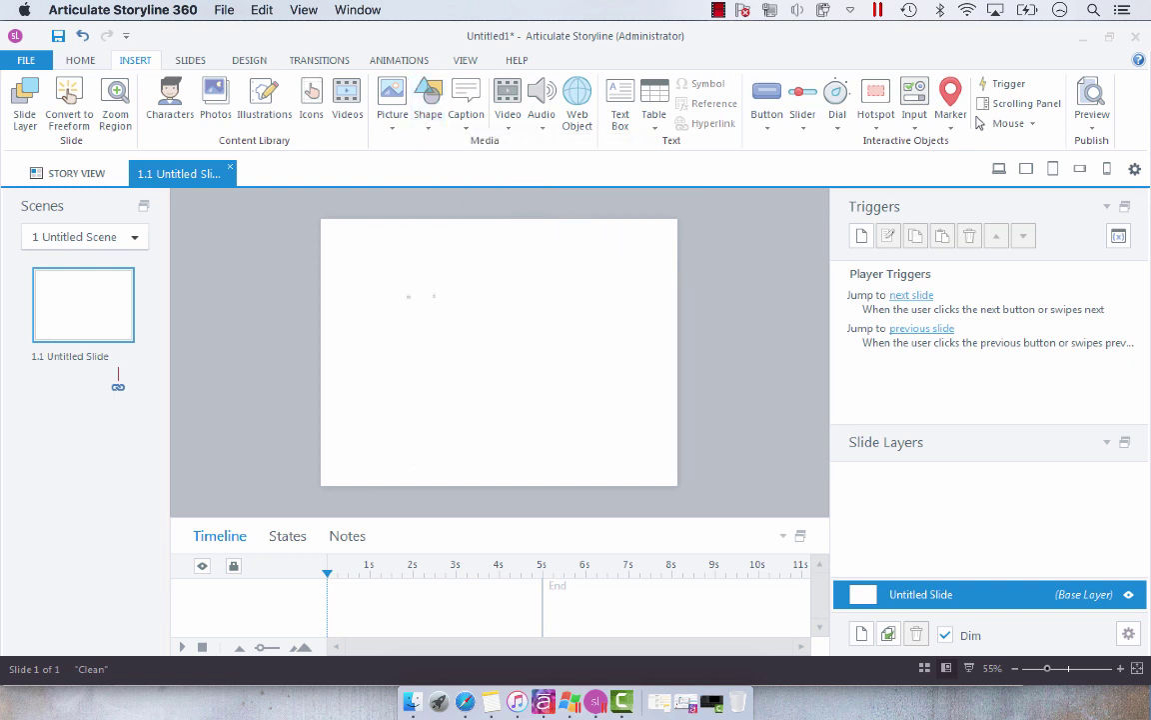
mouse_move(419, 281)
mouse_down()
mouse_move(515, 352)
mouse_move(634, 348)
mouse_up()
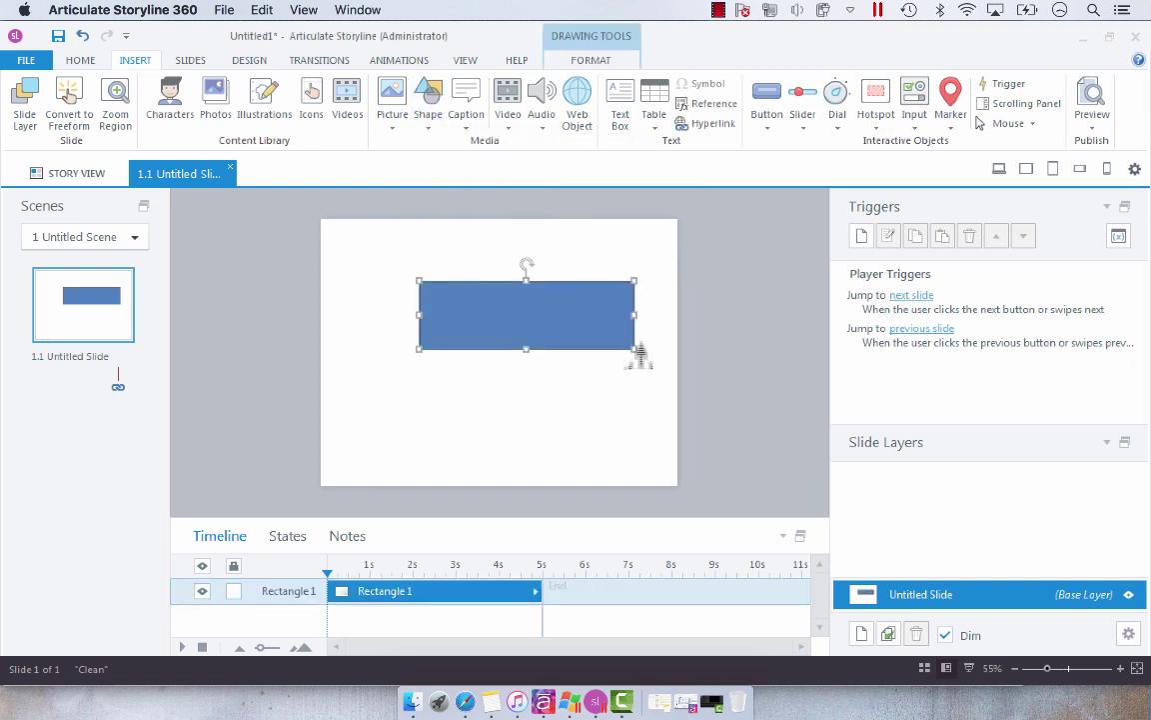
click(514, 396)
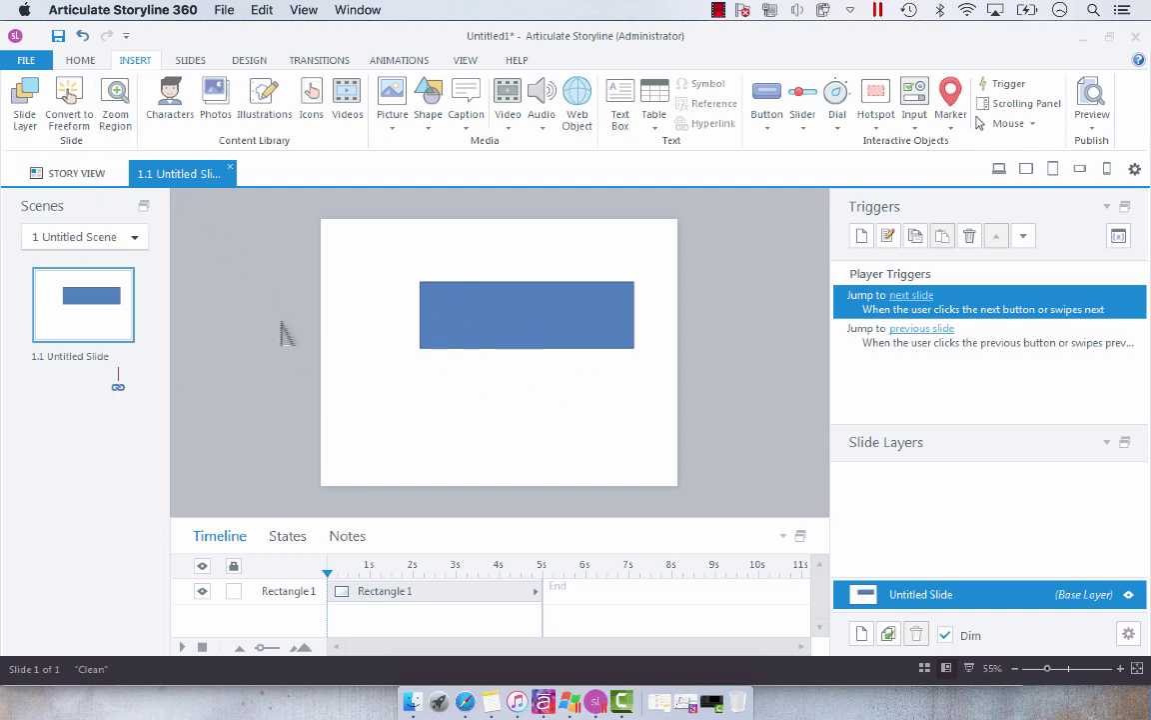
- Add a text box reading 'jsdhsakdsadhasbkdhashidas' and move it onto the rectangle
click(497, 352)
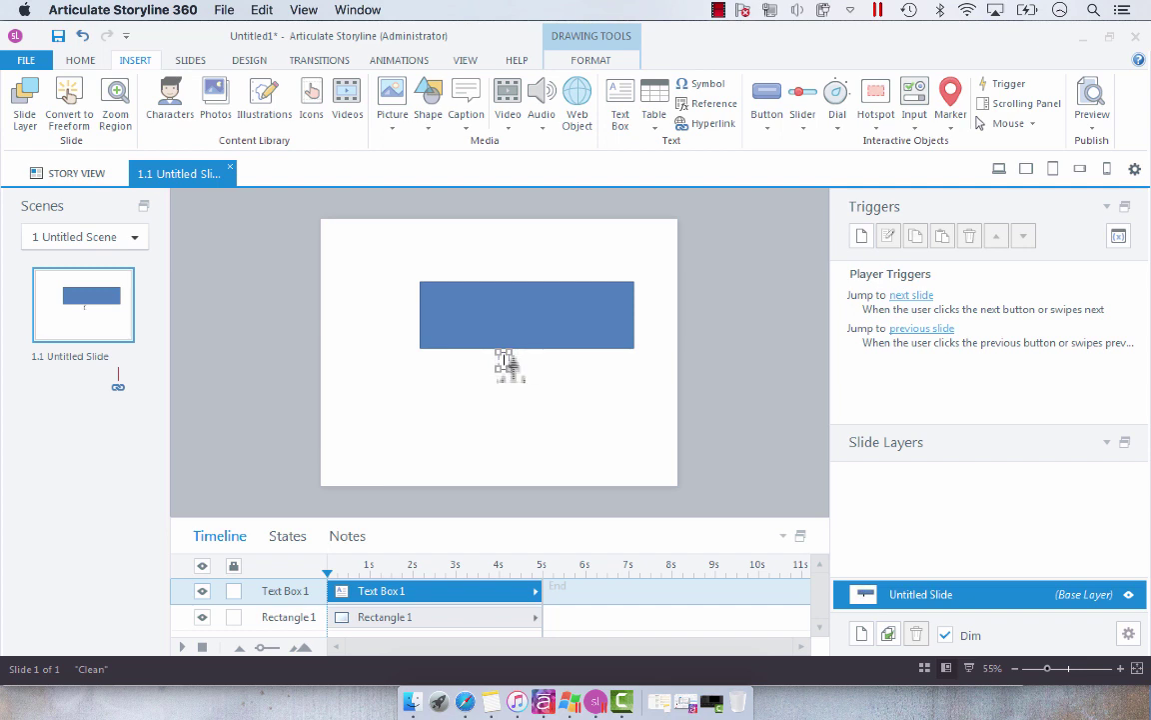
key(ctrl+z)
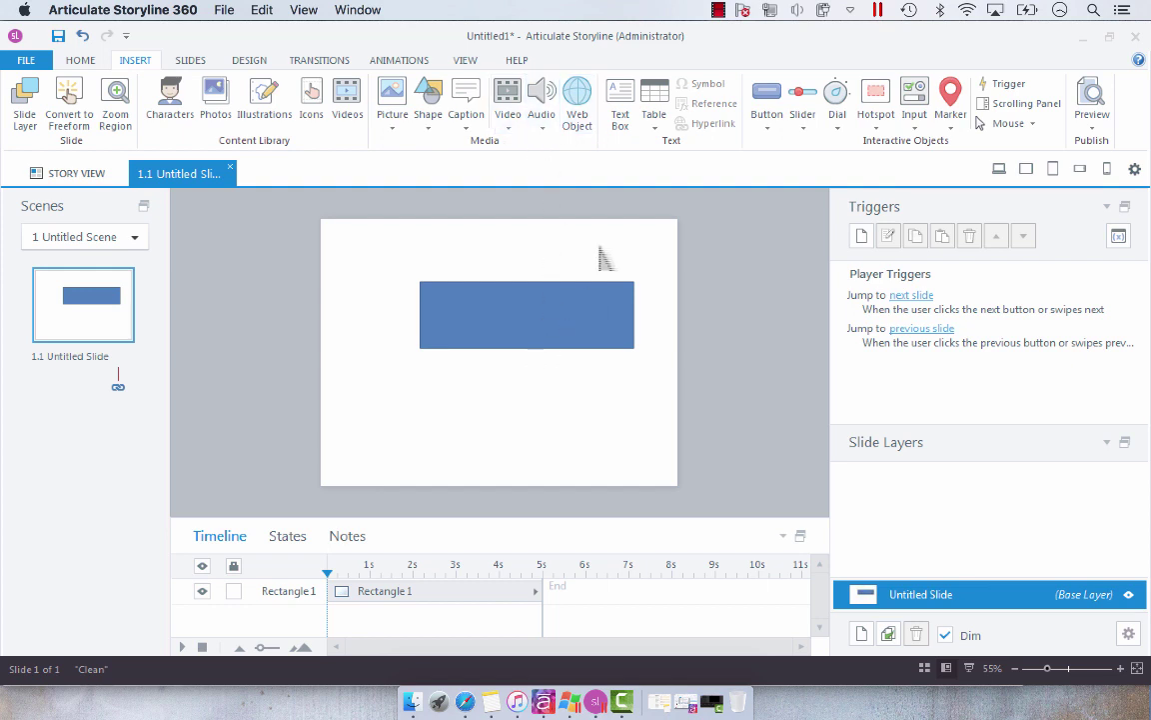
click(558, 430)
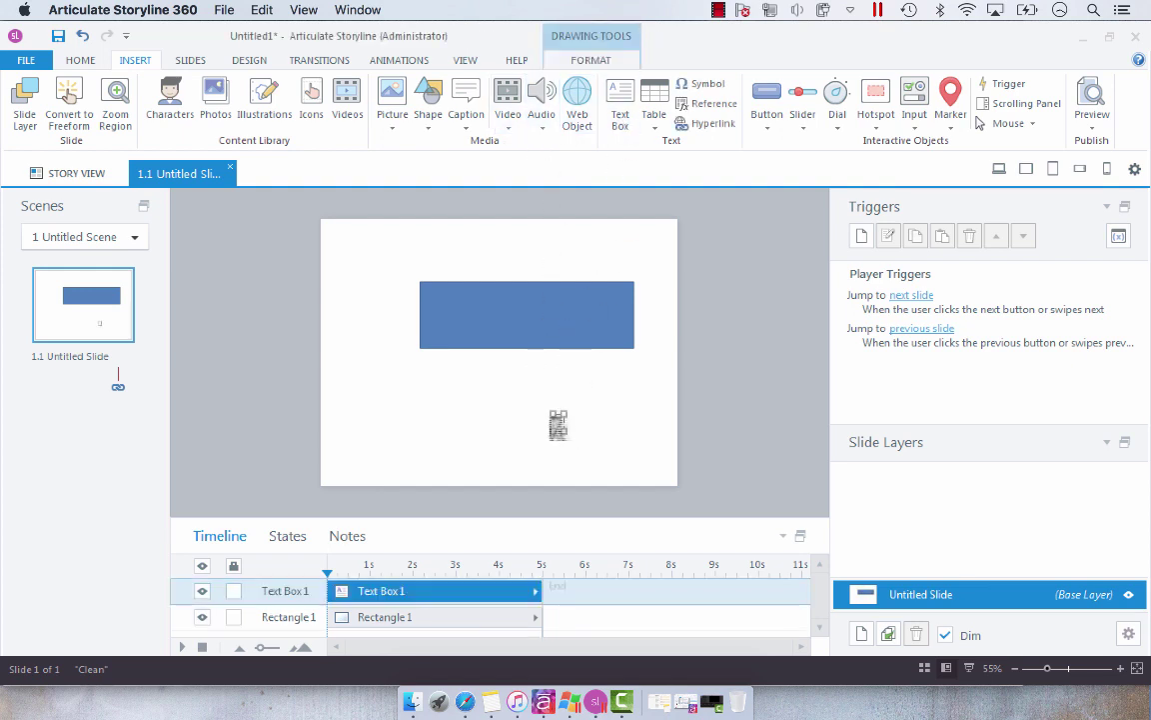
text(jsdhsakdsadhasbkdhashidas)
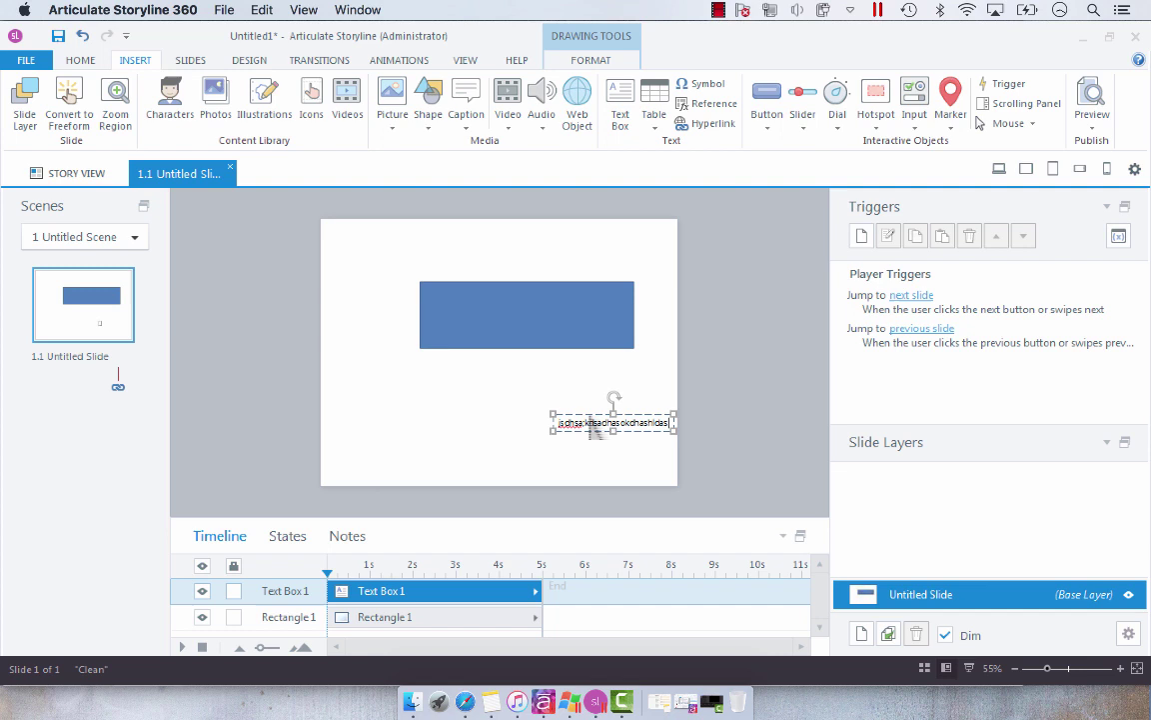
drag(605, 419, 517, 316)
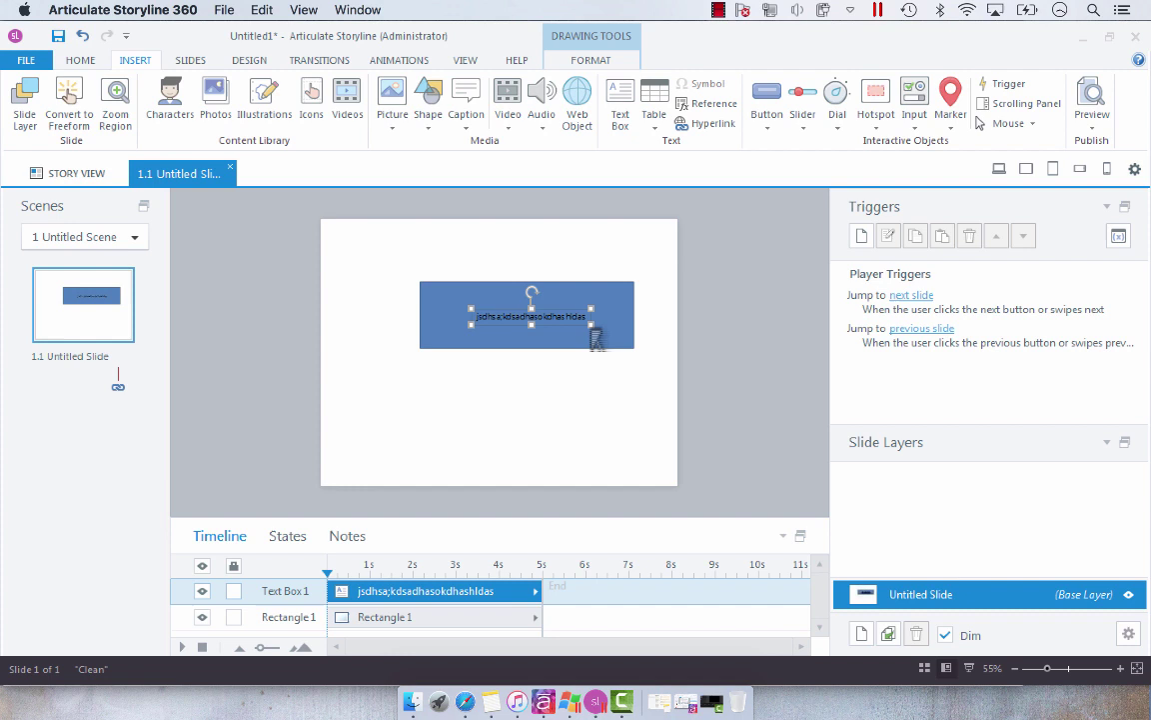
- Replace the text box with 'ajkdhassahdaksdasdhaskda' and 'assadjksahdkasdas' typed inside the rectangle, then select all
key(Delete)
click(499, 298)
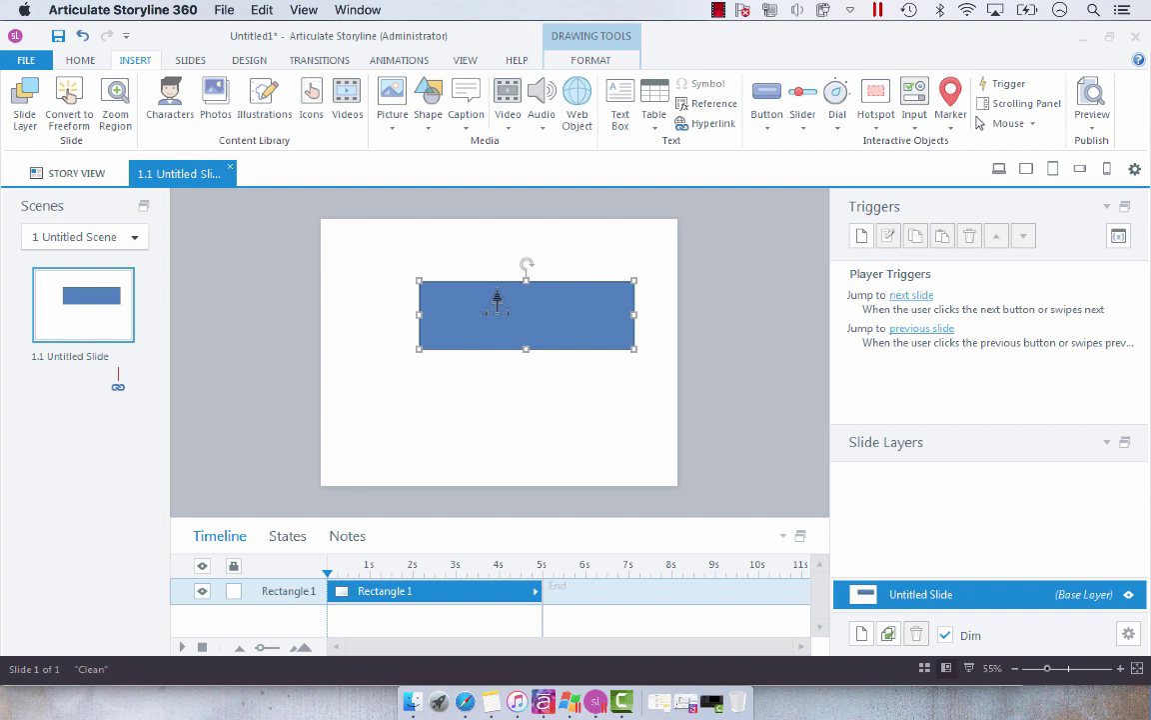
text(ajkdhassahdaksdasdhaskda)
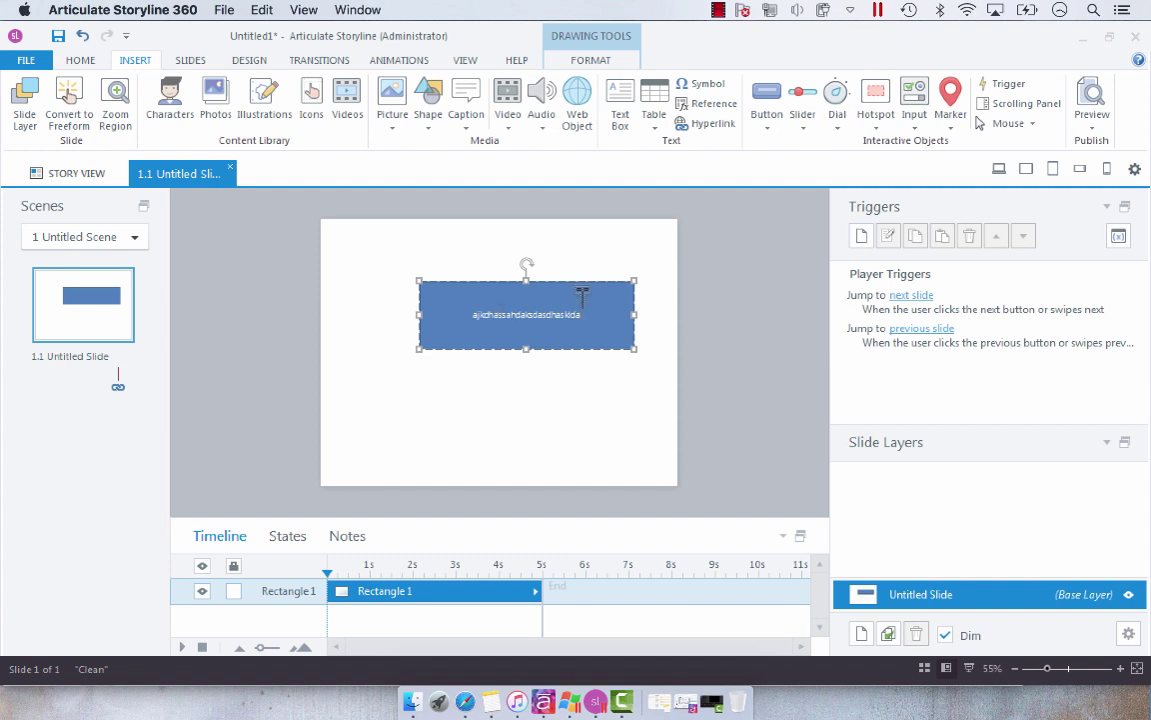
key(Return)
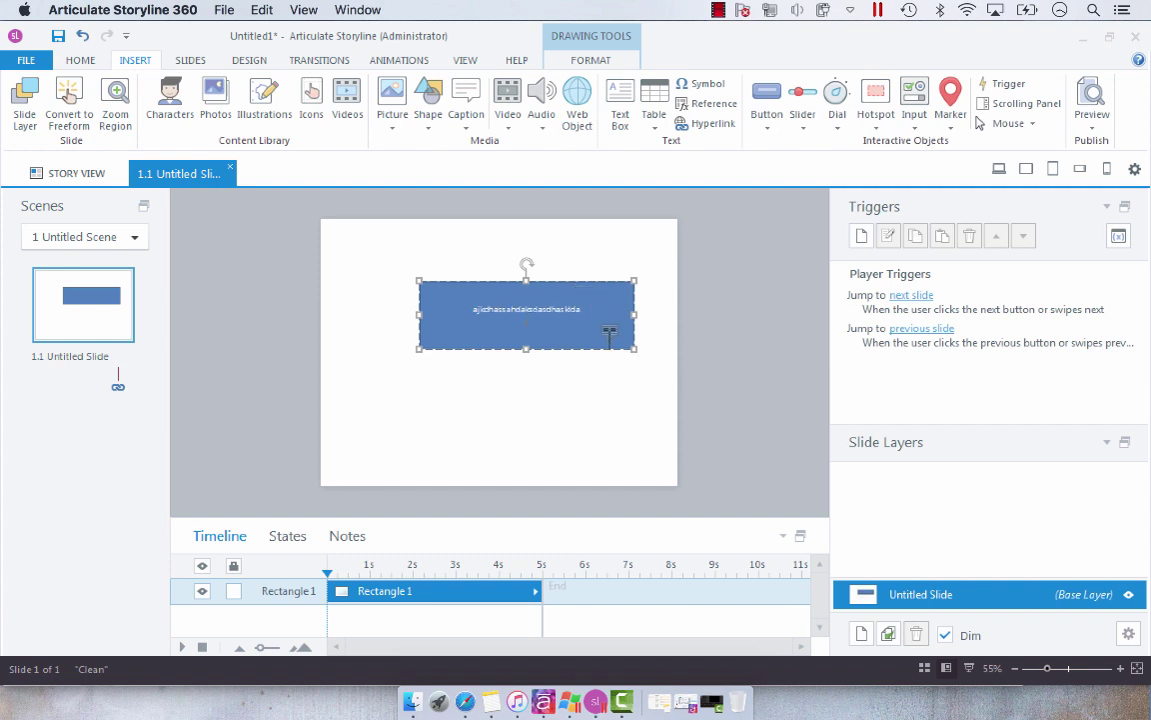
text(assadjksahdkasdas sdsadsadas)
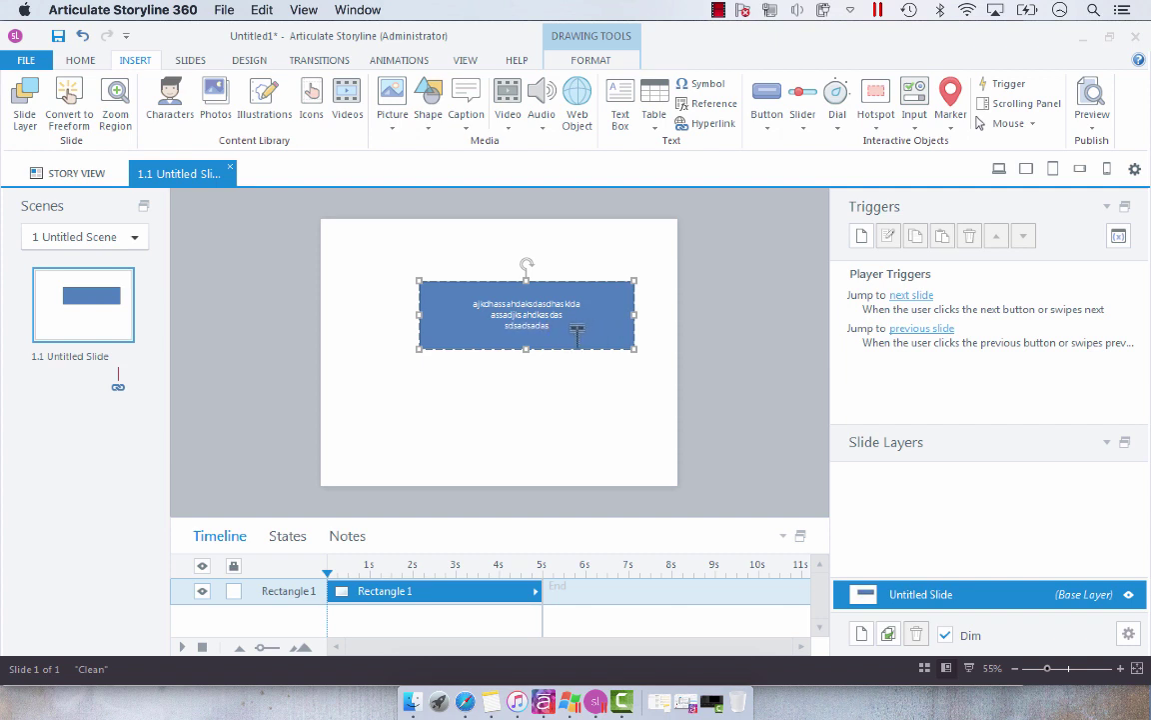
key(ctrl+a)
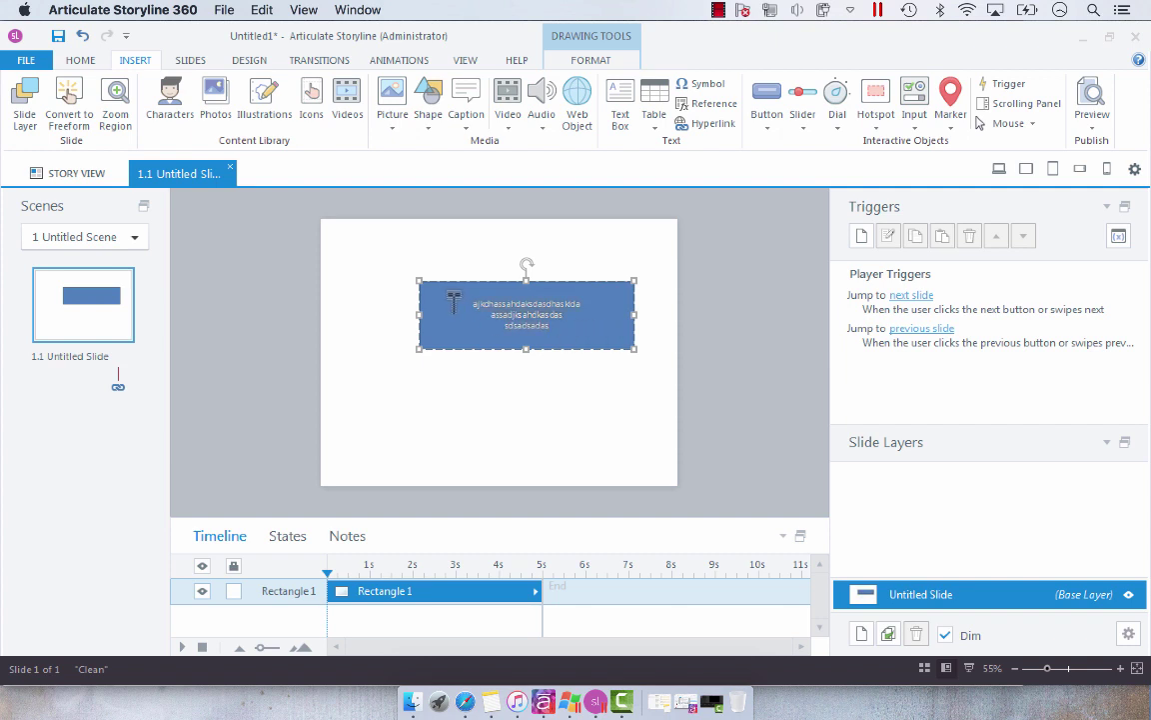
- Center the rectangle's text and set its line spacing to 1.5
click(80, 60)
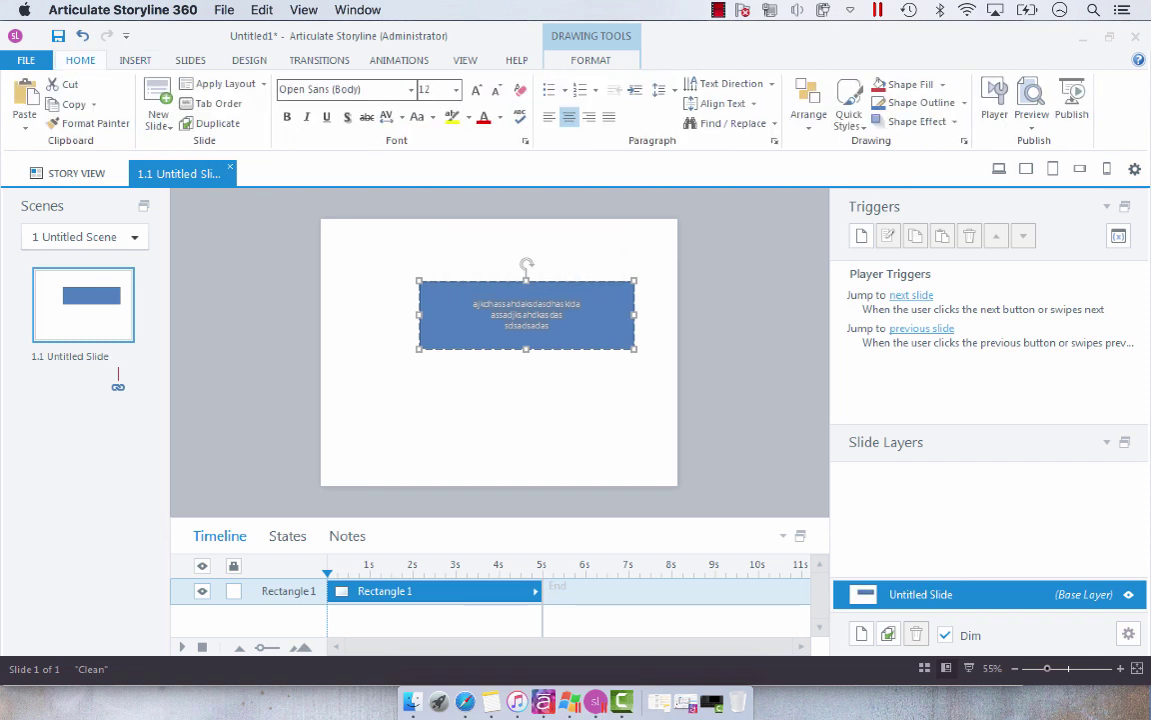
click(550, 120)
click(569, 117)
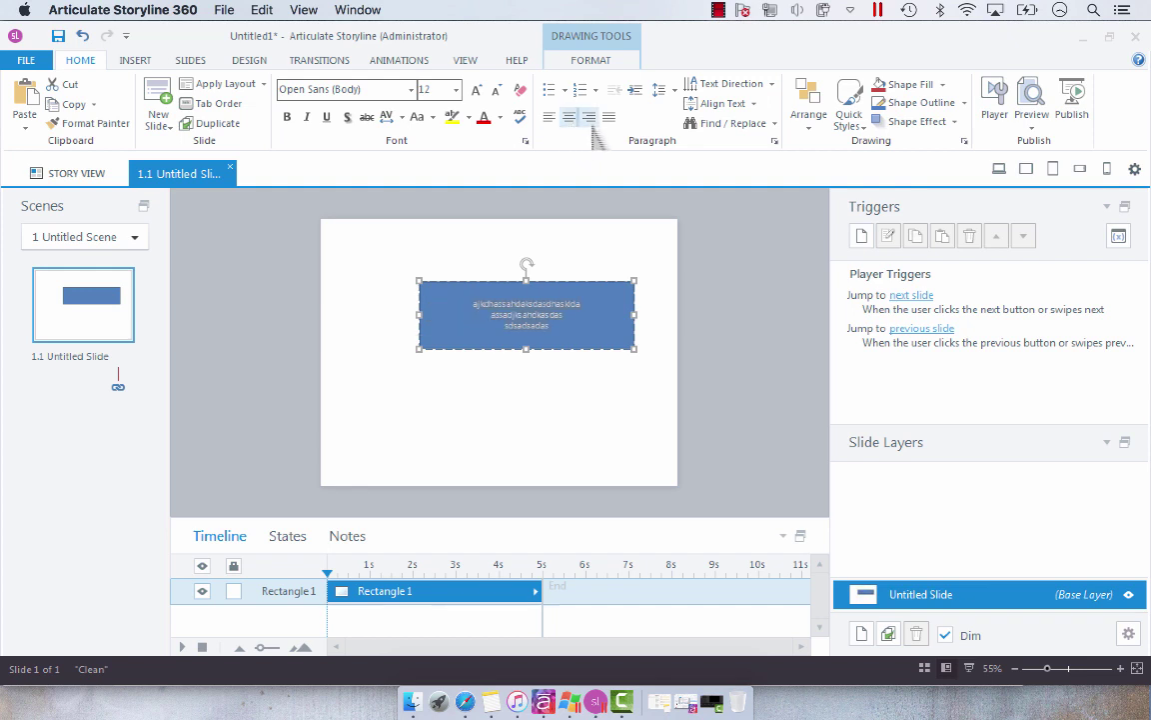
click(588, 117)
click(550, 117)
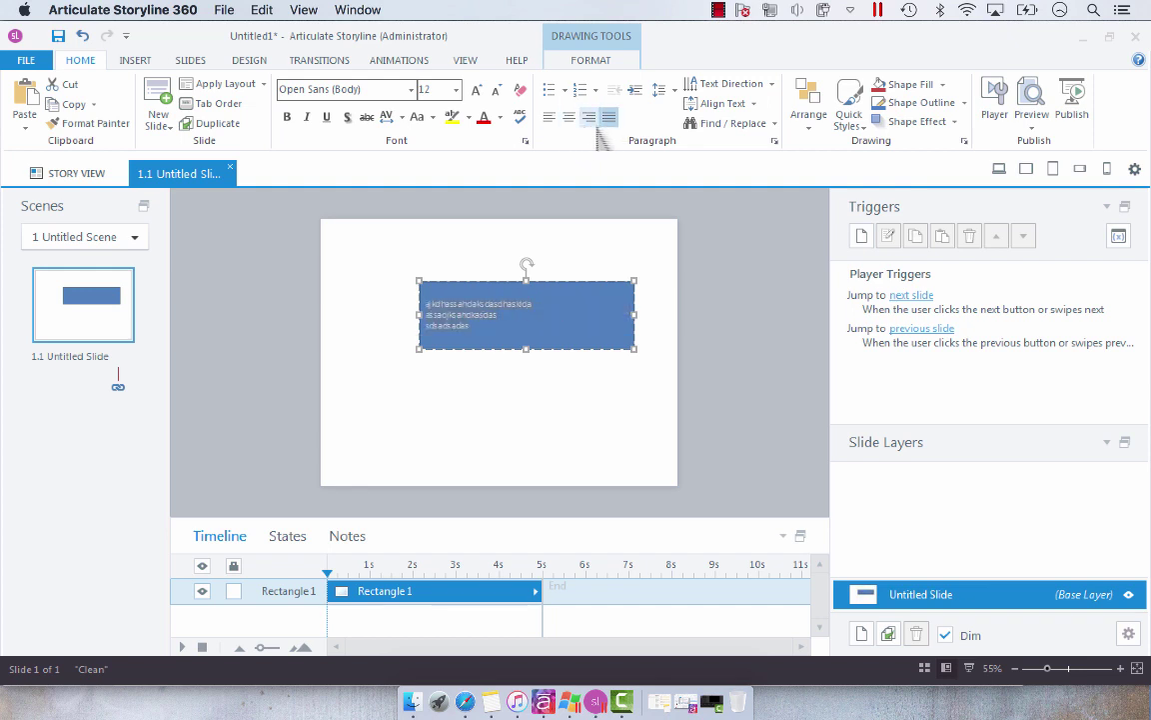
click(589, 117)
click(568, 117)
click(664, 90)
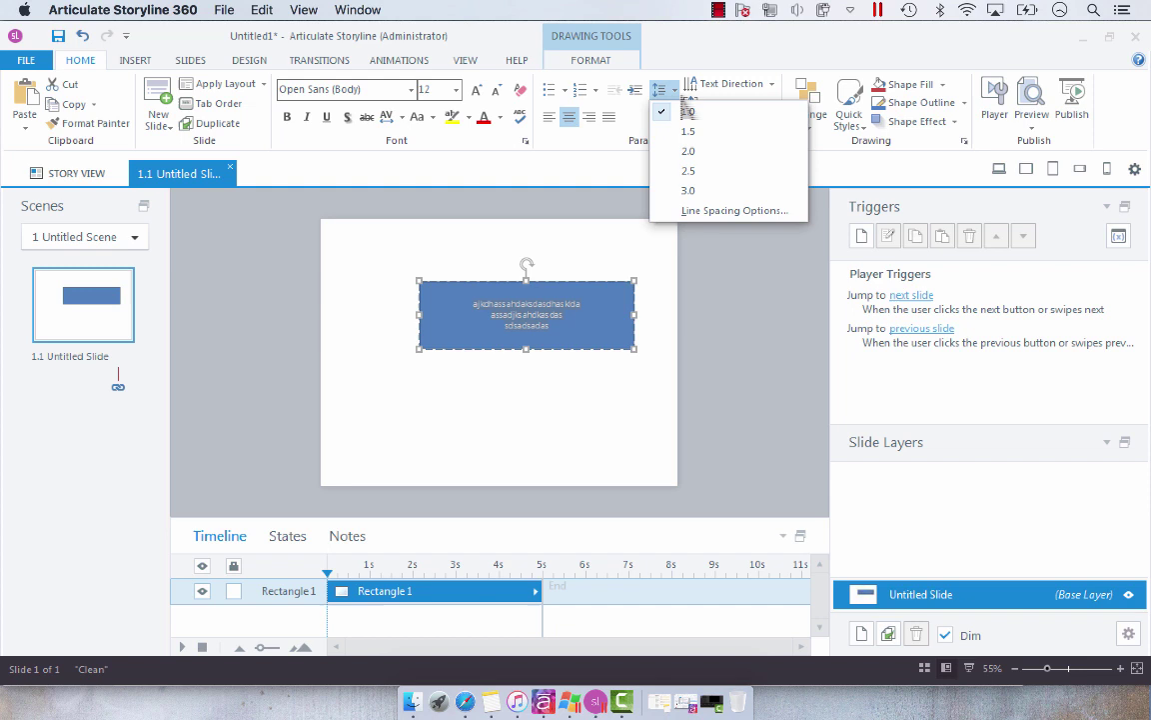
click(699, 131)
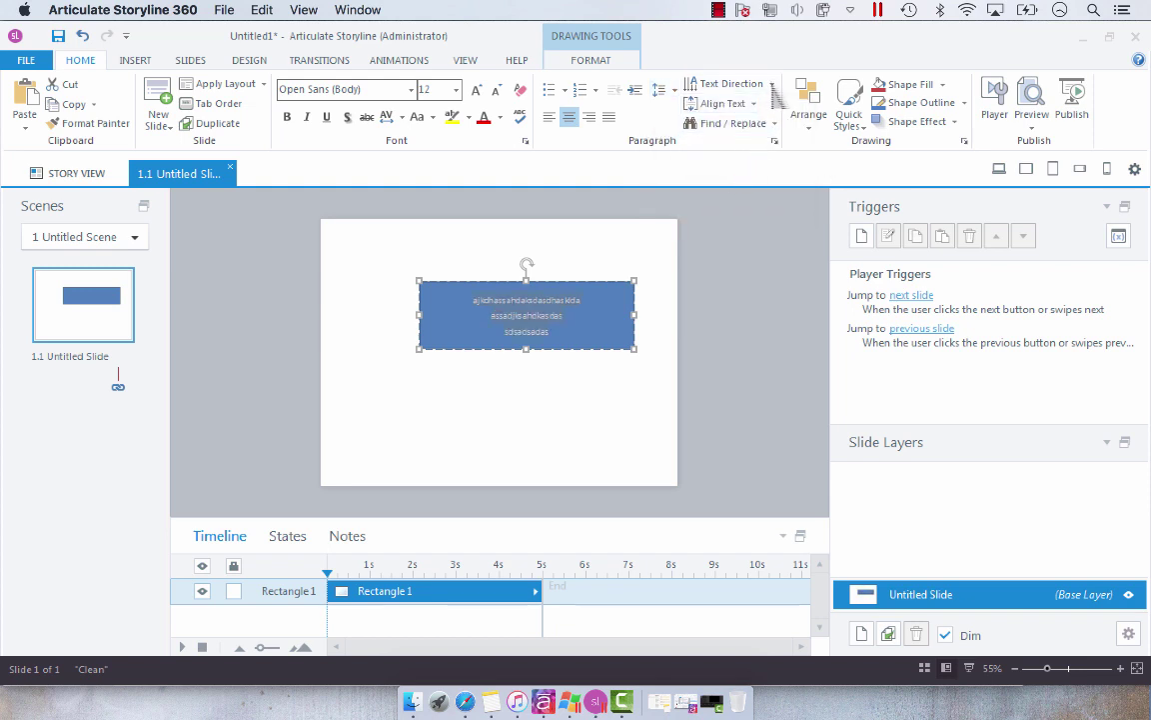
- Anchor the text to the top of the rectangle, keeping its direction horizontal
click(700, 86)
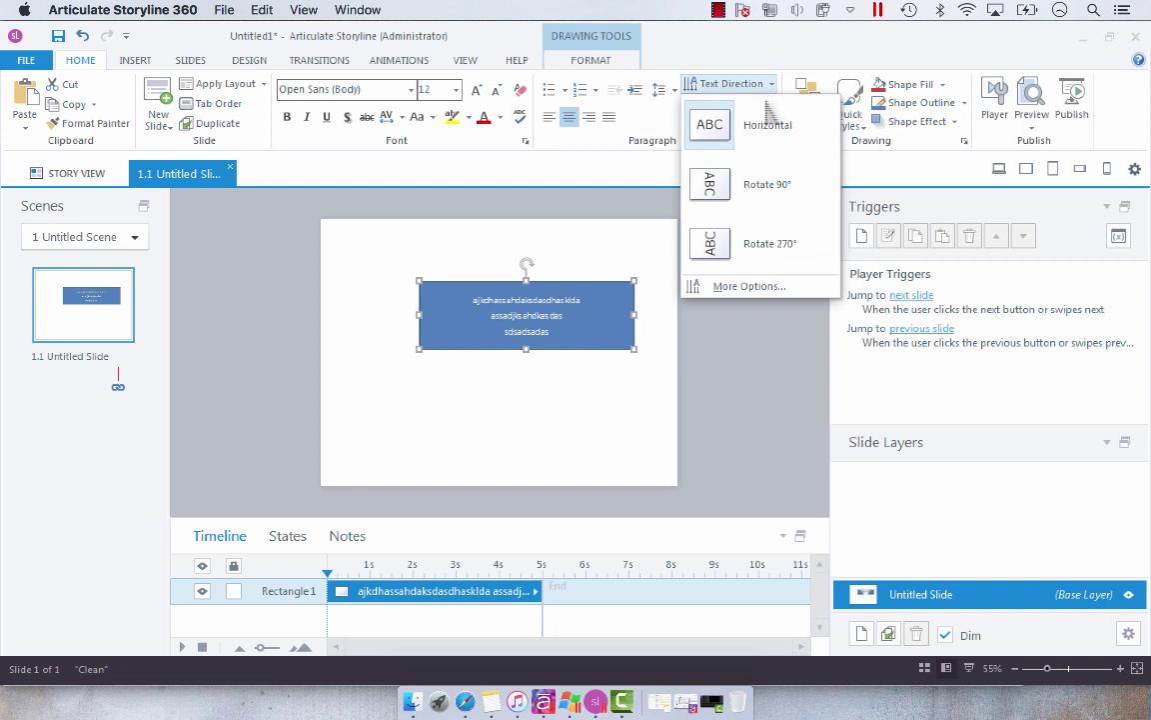
click(756, 220)
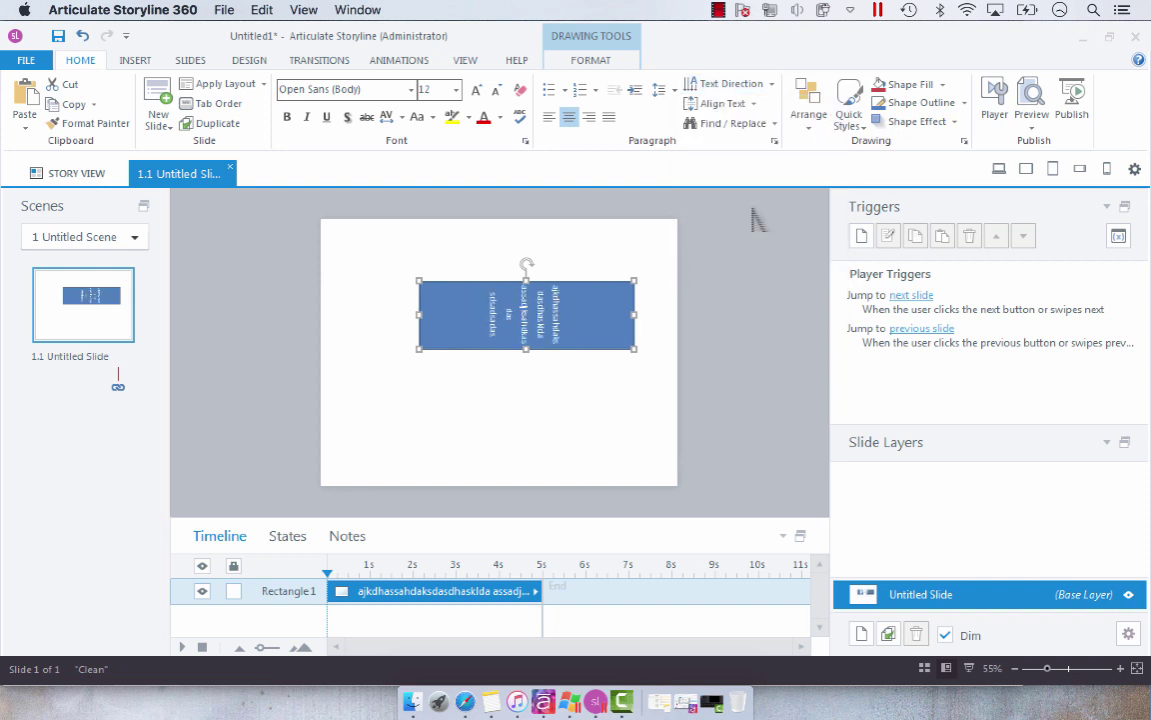
click(767, 86)
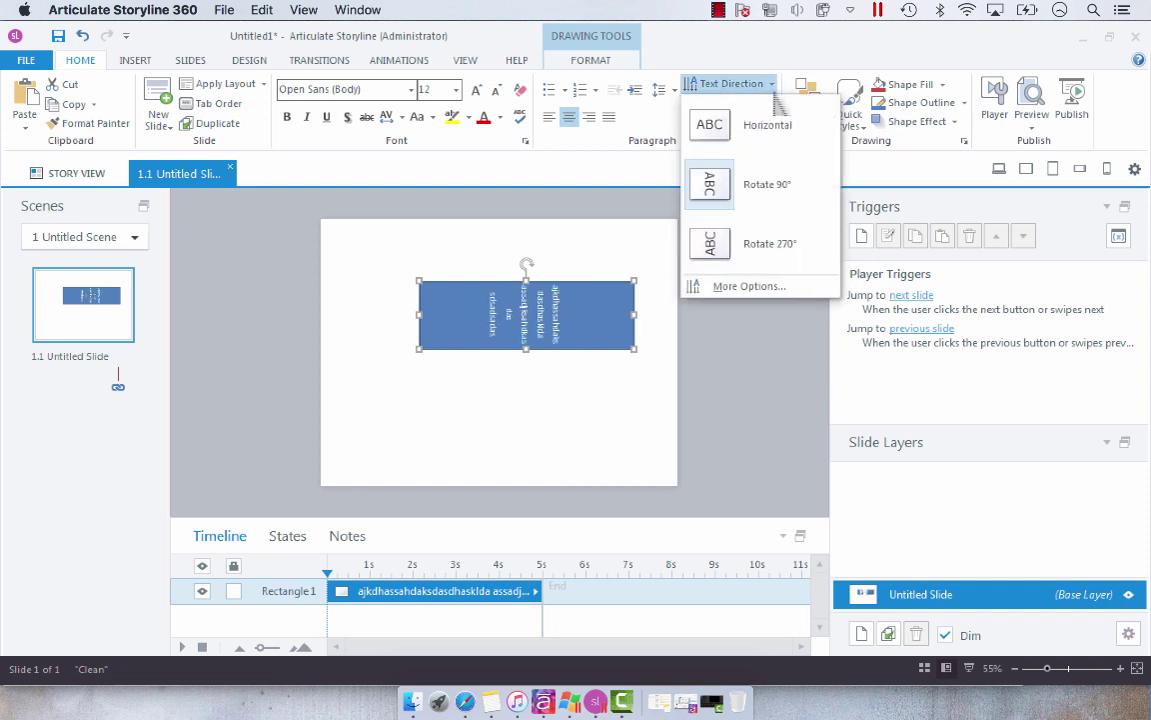
click(760, 145)
click(719, 103)
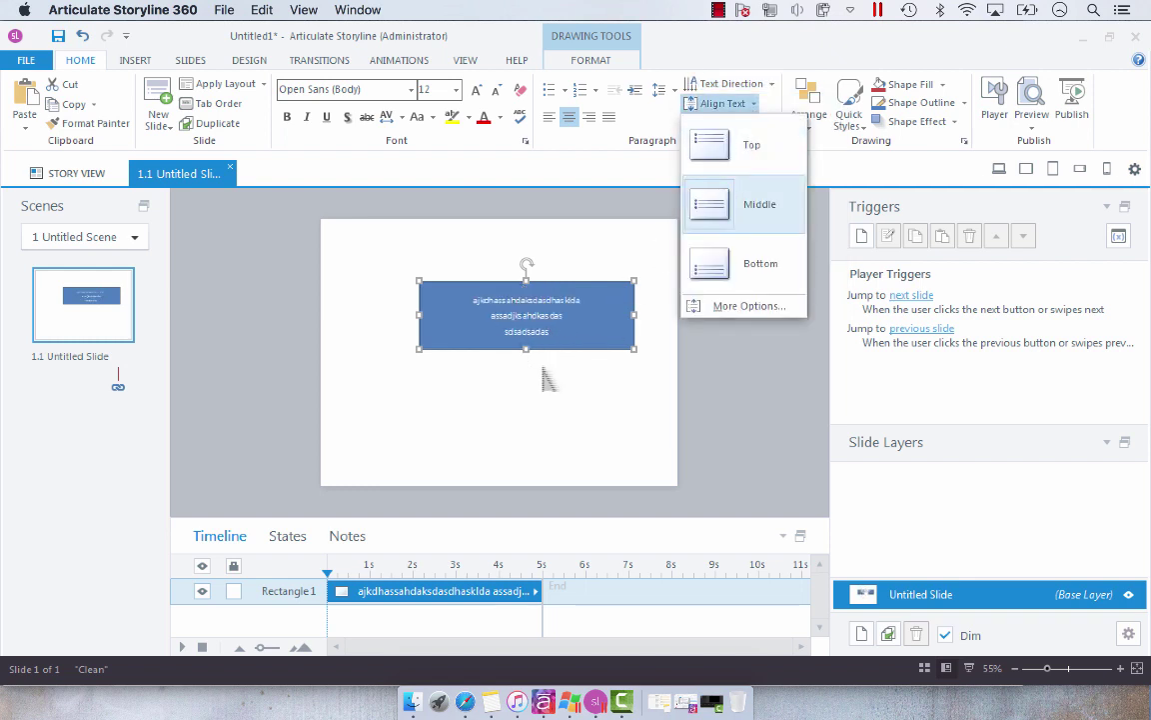
click(769, 174)
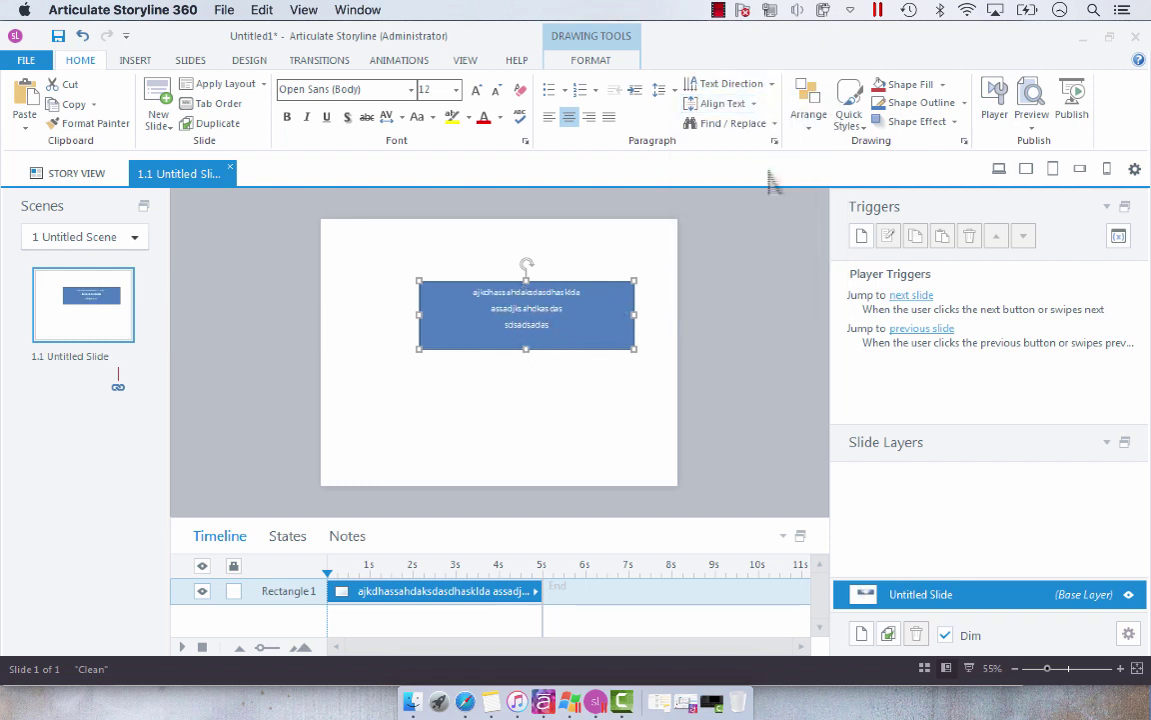
click(769, 83)
click(733, 372)
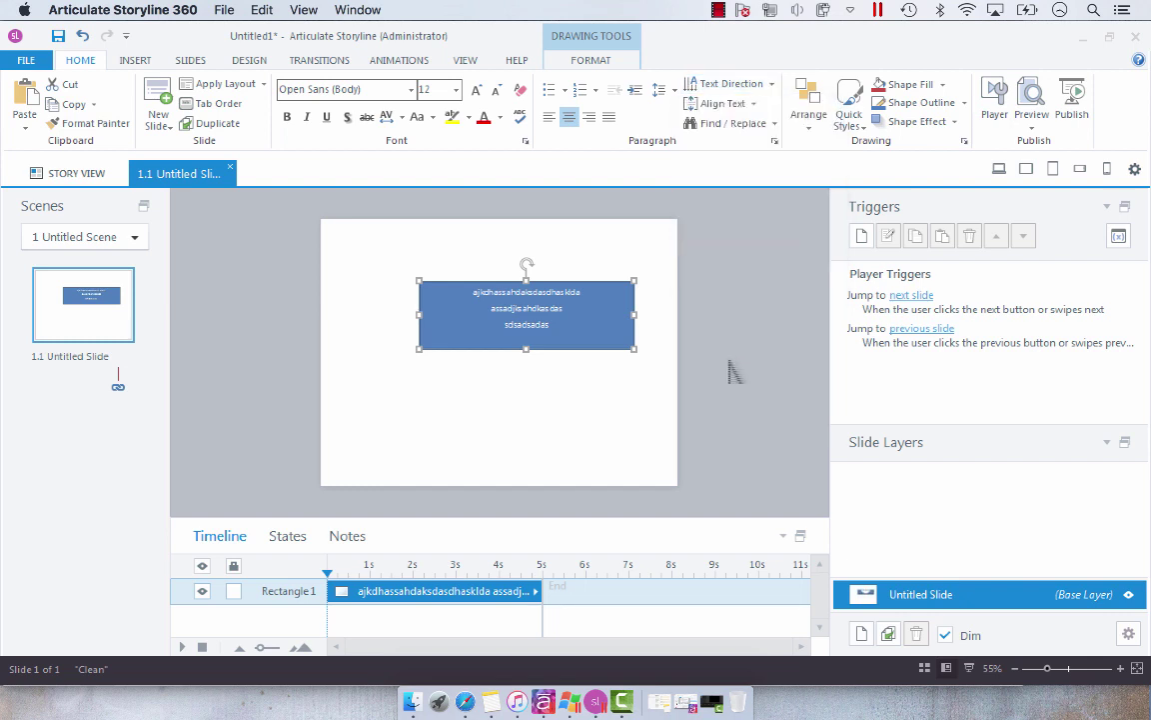